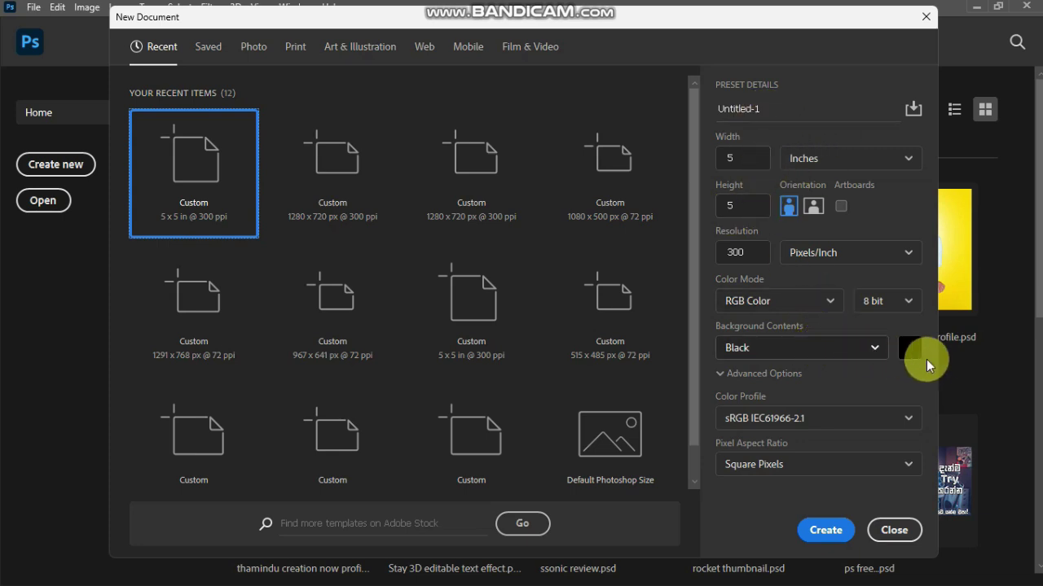
Create a new 5 x 5 inch document at 300 pixels/inch in 8-bit RGB Color with a black background.
click(920, 348)
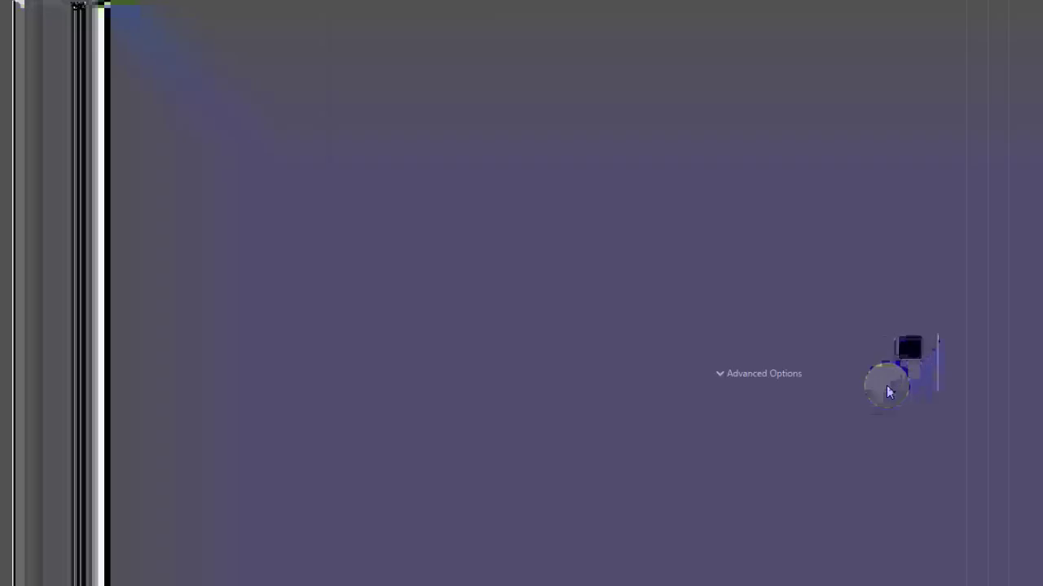
click(813, 422)
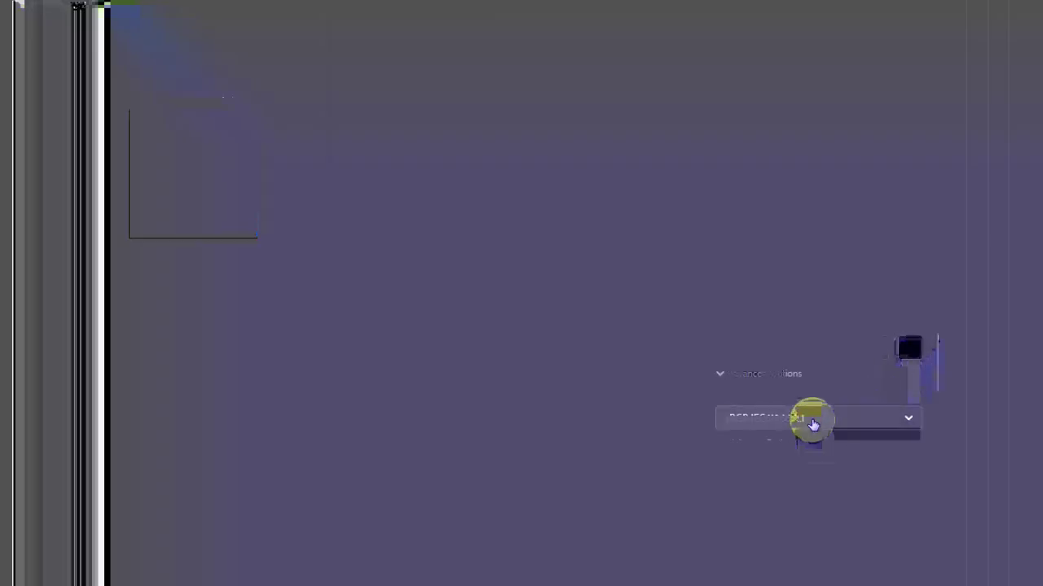
click(805, 243)
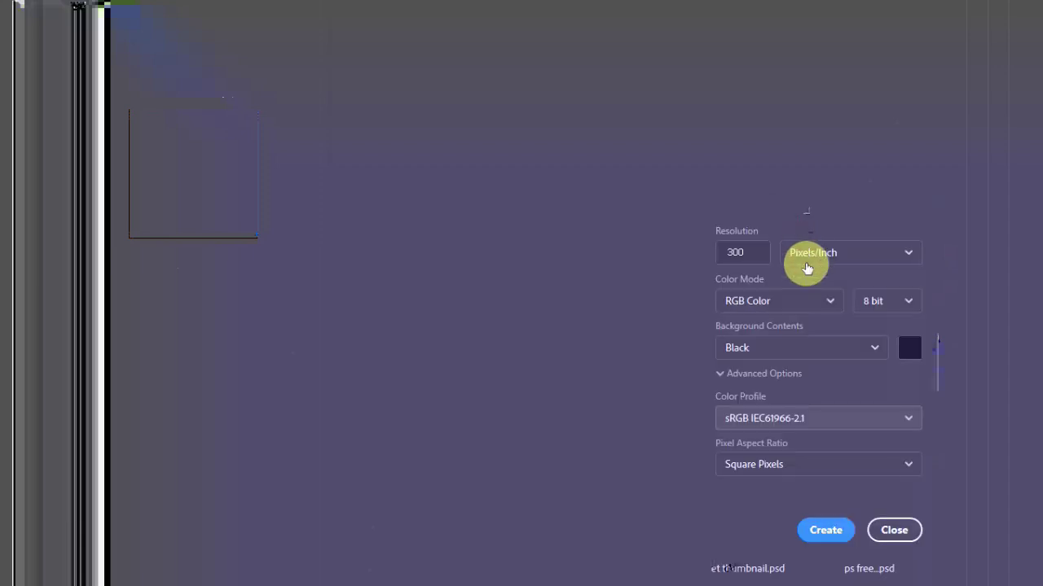
click(823, 529)
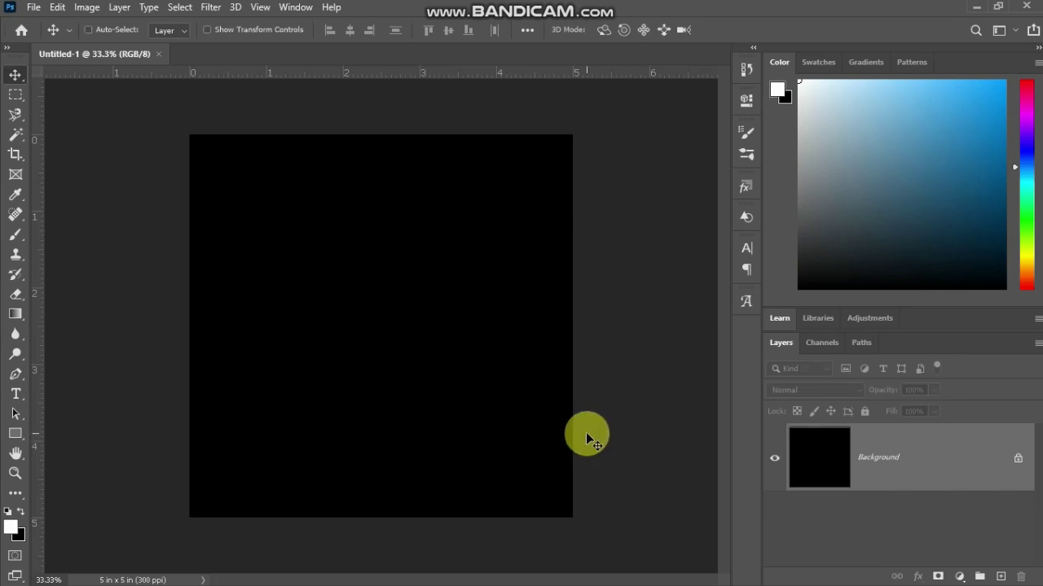
Place the "ff logo image" file as an embedded object filling the canvas and commit the placement.
key(ctrl+plus)
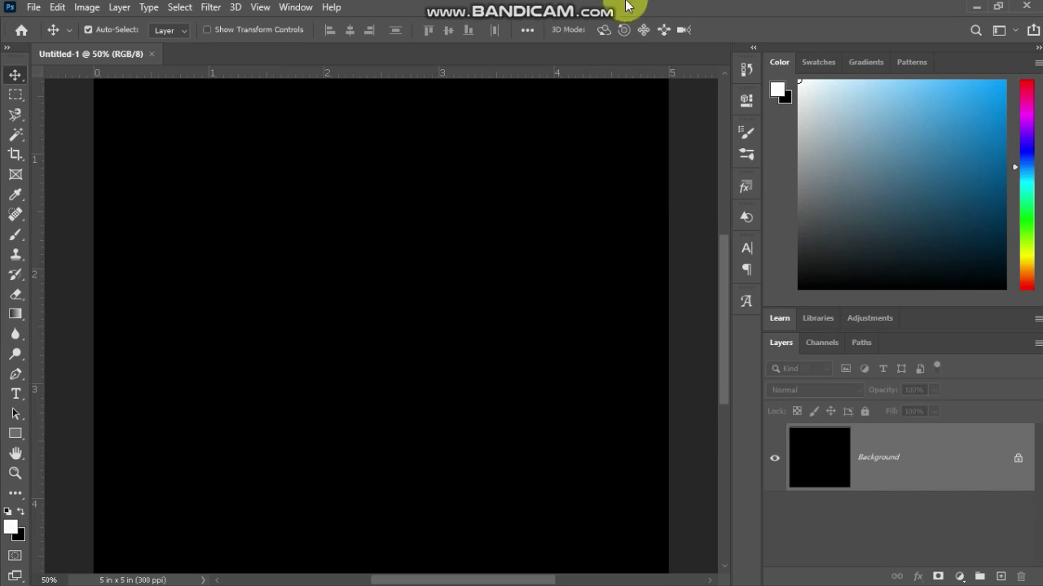
mouse_move(624, 9)
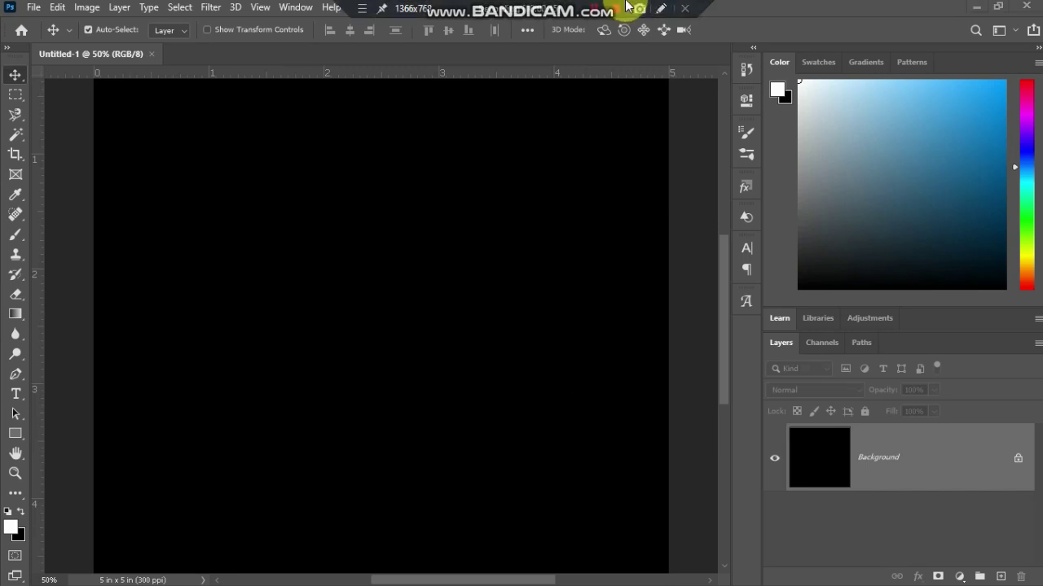
click(31, 8)
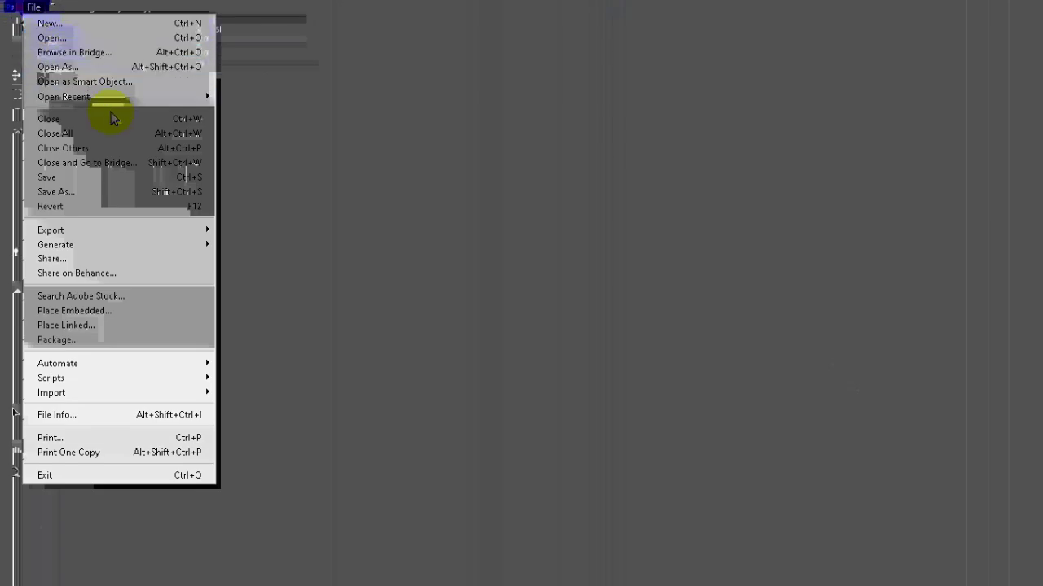
click(140, 313)
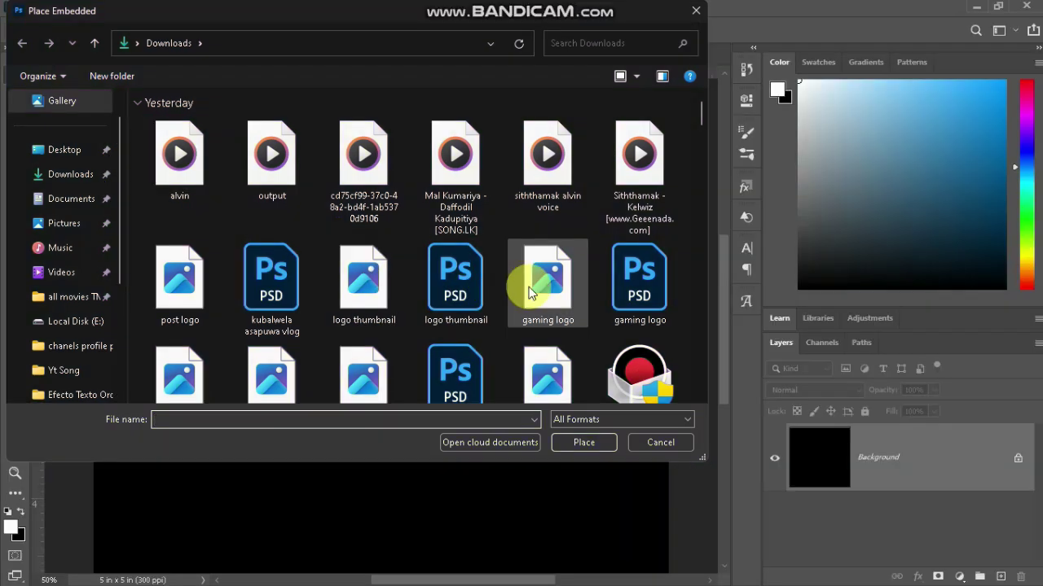
double_click(529, 291)
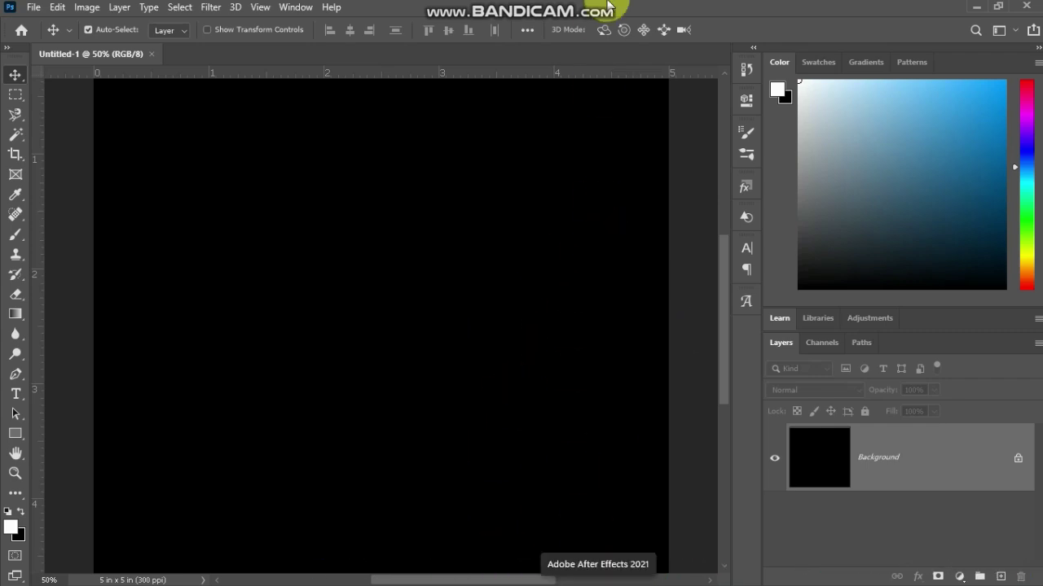
mouse_move(607, 6)
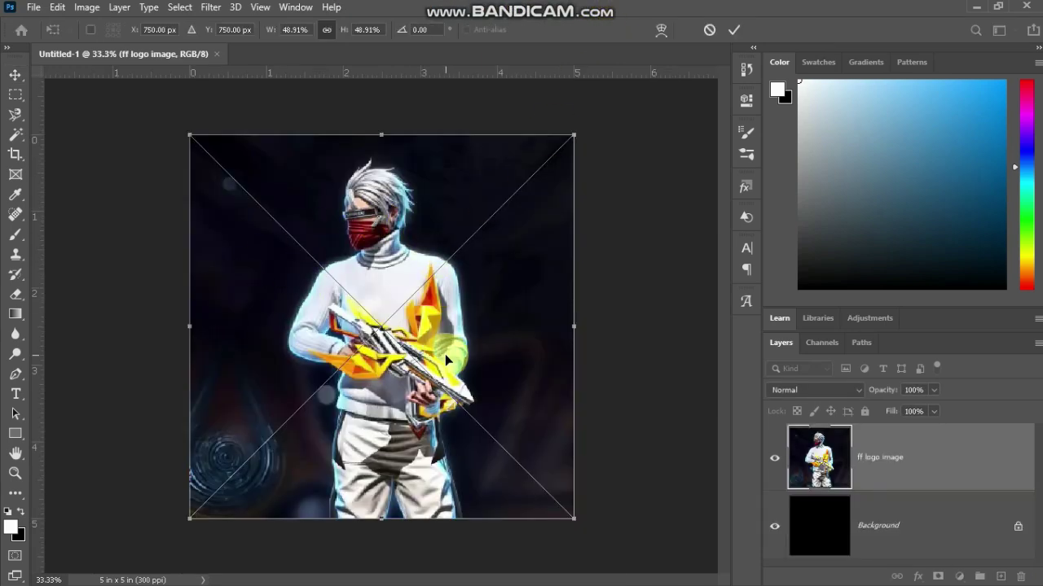
key(Return)
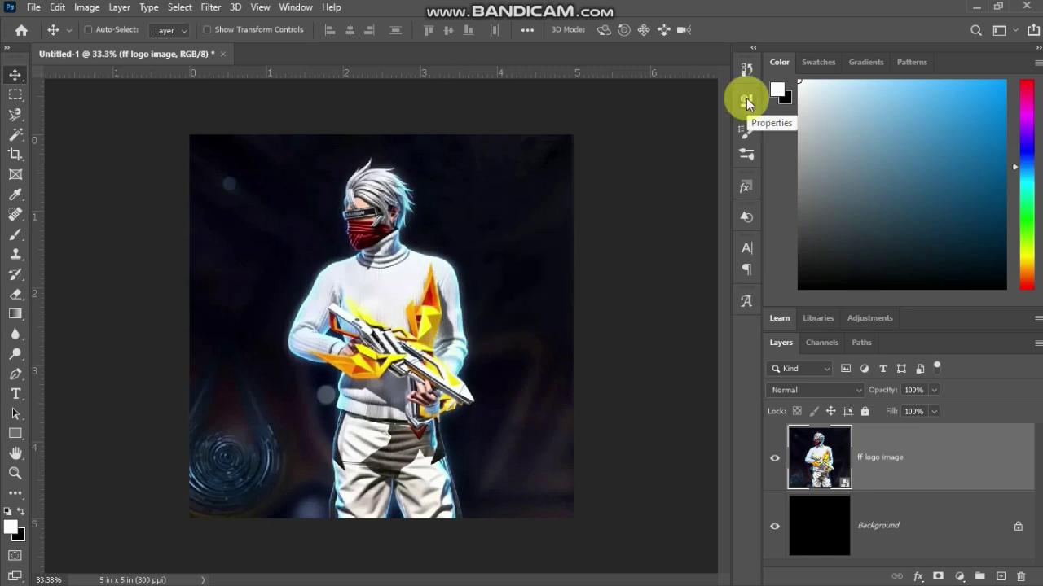
Duplicate the ff logo image layer and convert the copy from a smart object into a regular pixel layer.
key(ctrl+j)
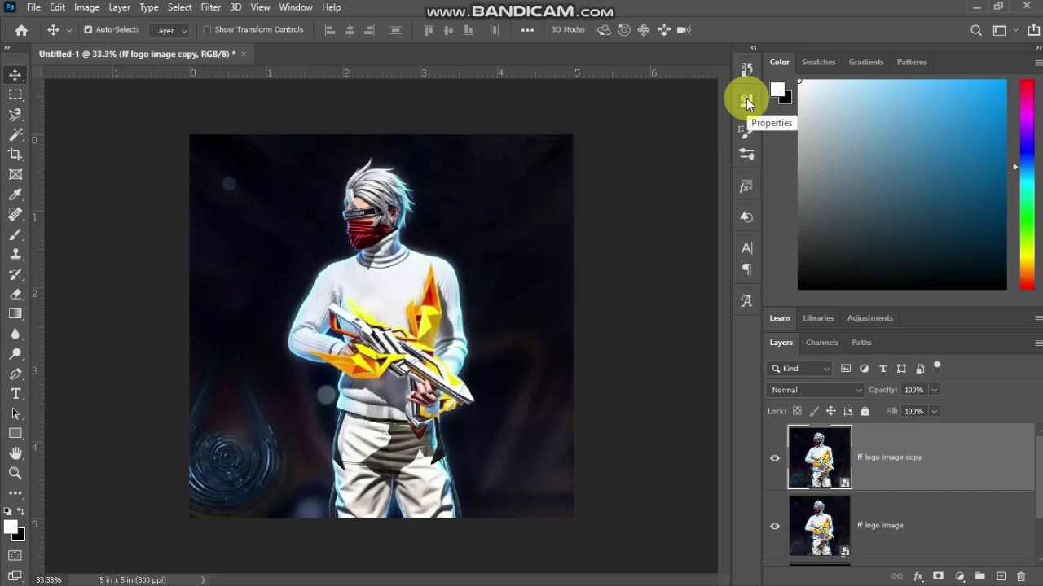
click(747, 101)
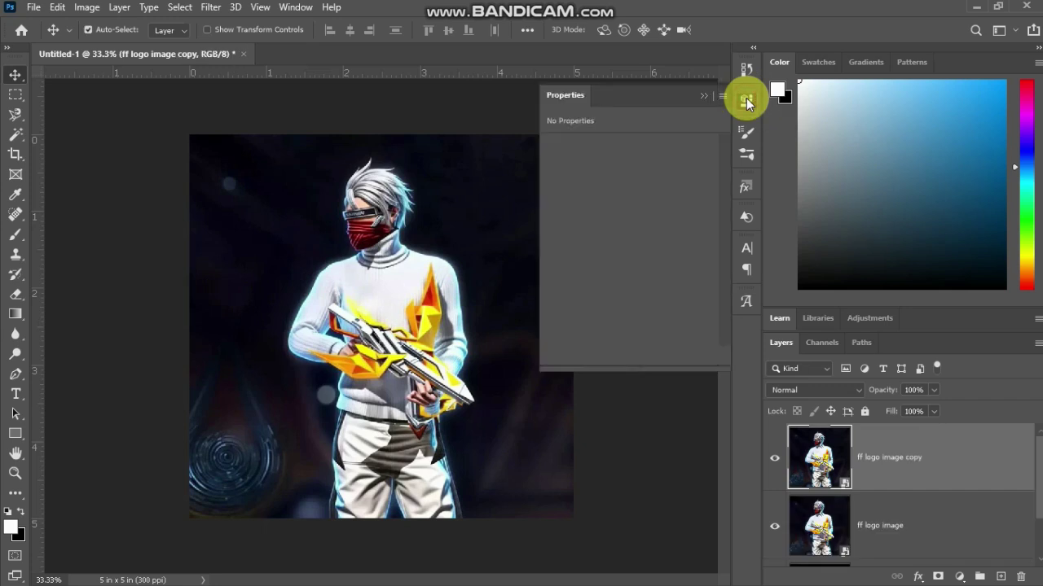
click(641, 278)
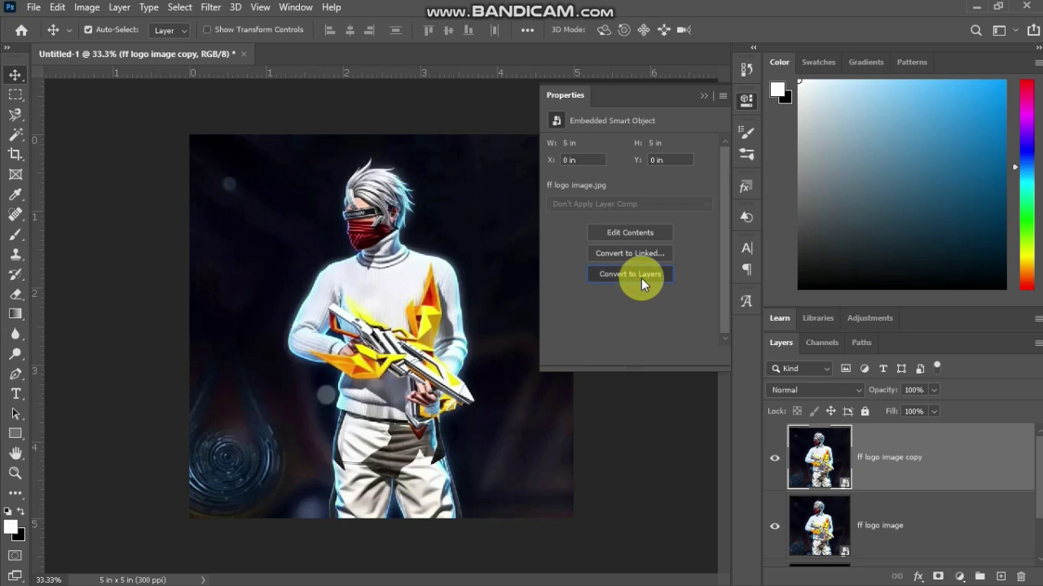
key(Return)
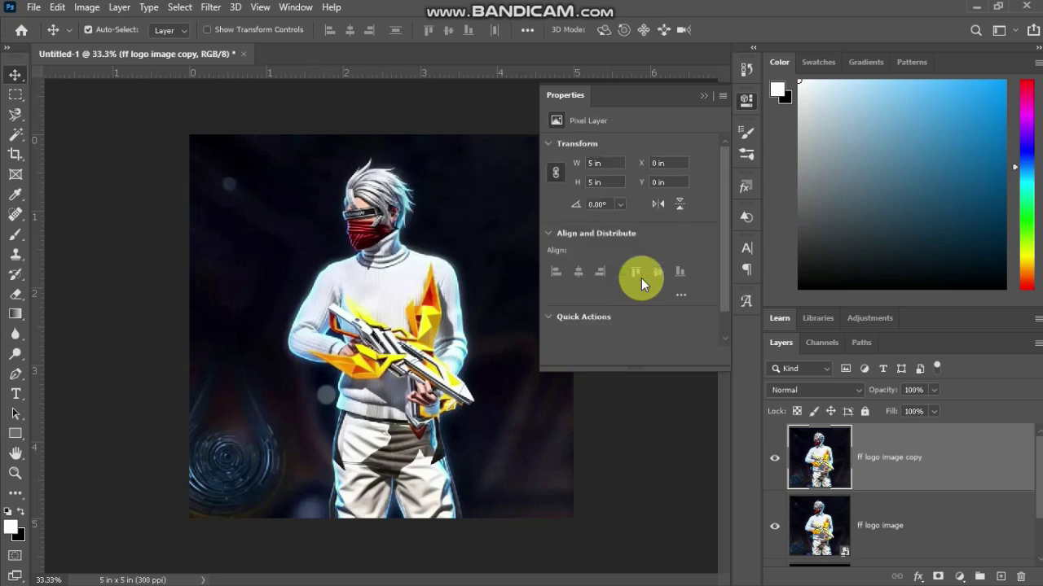
Remove the background of the ff logo image copy with a layer mask and duplicate the masked layer.
scroll(641, 278, down, 1)
click(648, 310)
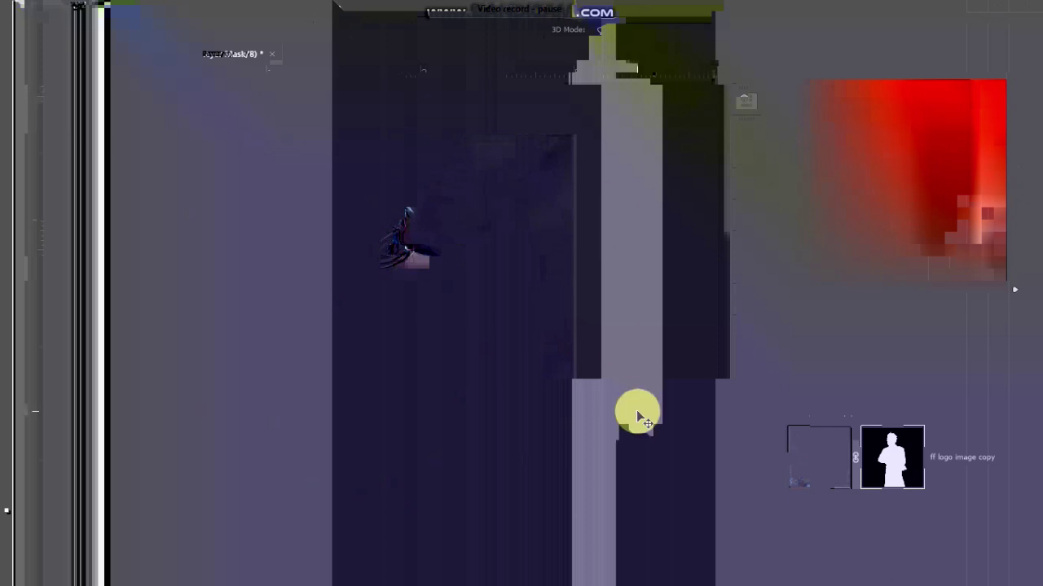
key(ctrl+j)
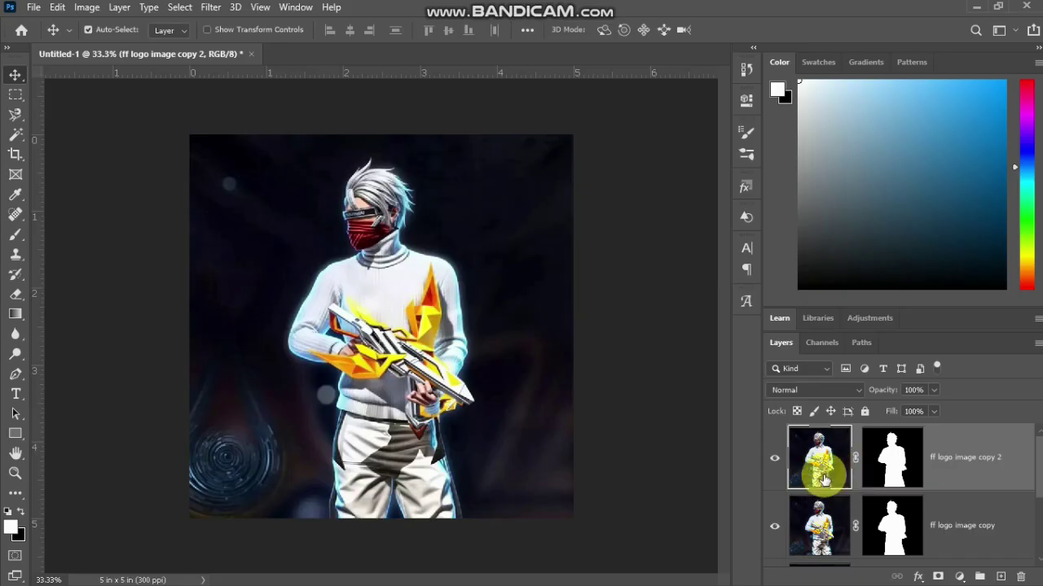
Lock the ff logo image copy 2 layer completely, leaving the ff logo image copy layer unlocked.
click(829, 515)
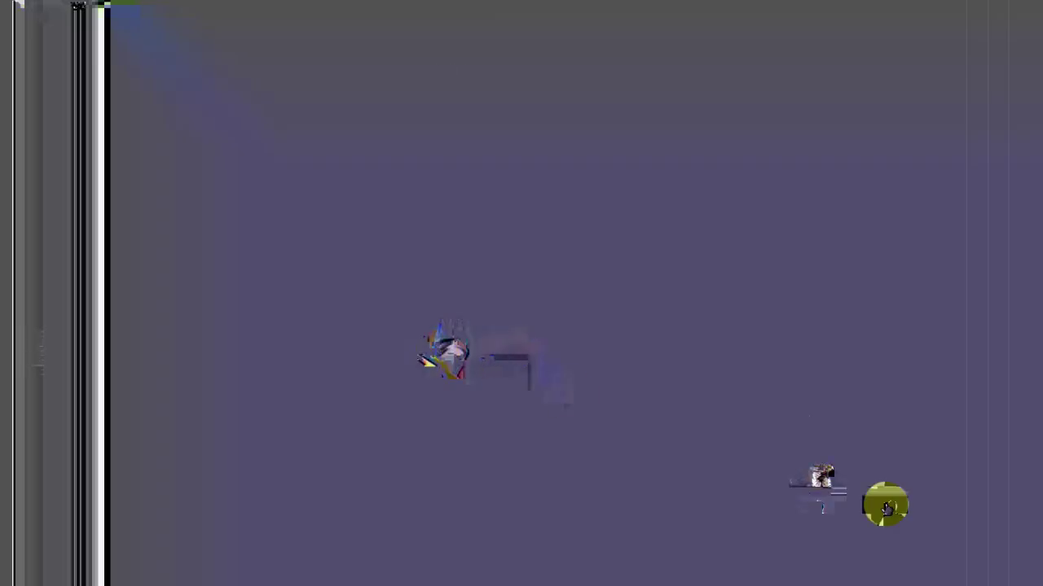
click(777, 461)
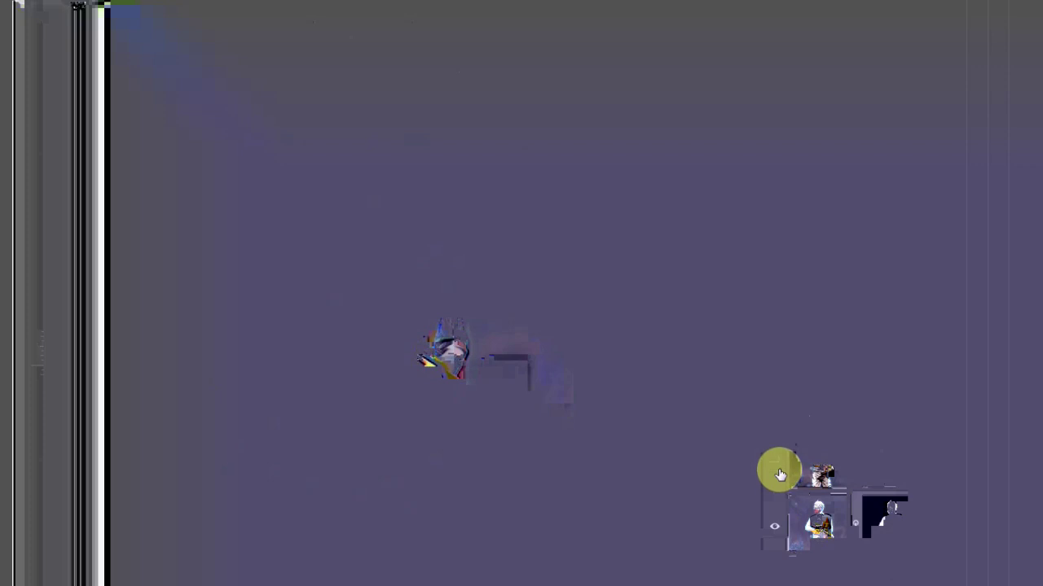
click(775, 461)
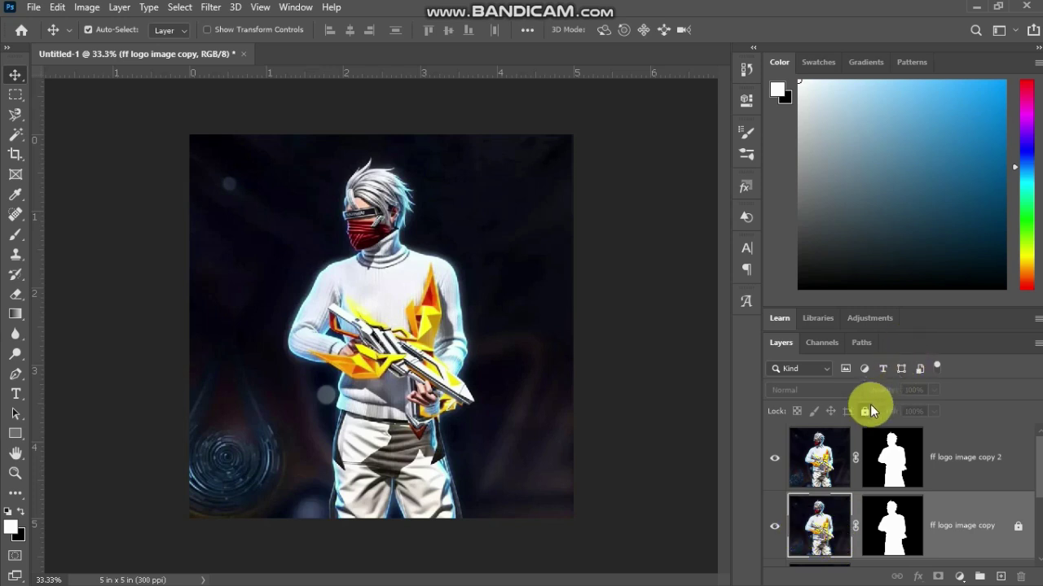
click(900, 456)
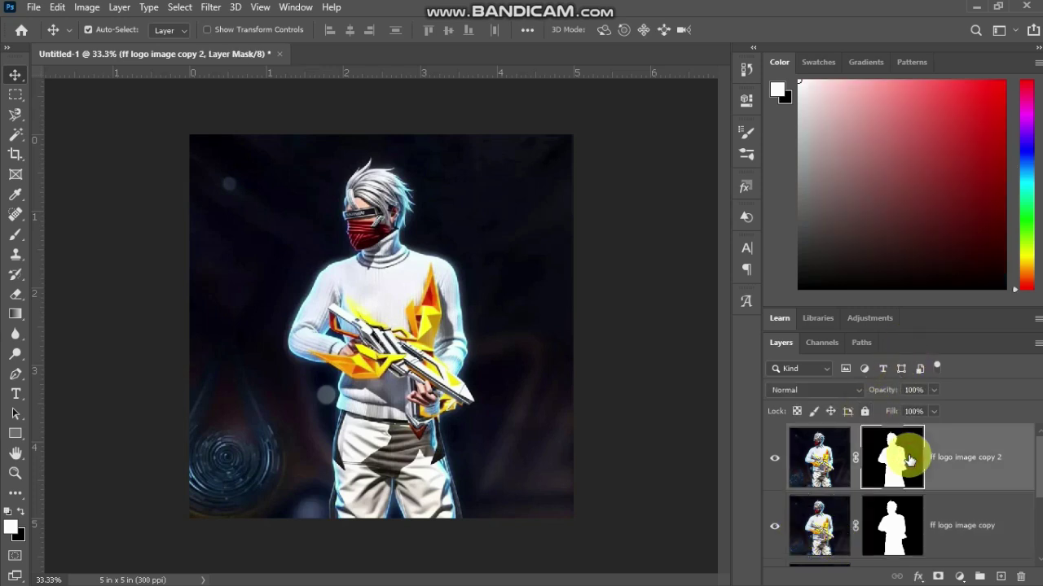
click(866, 412)
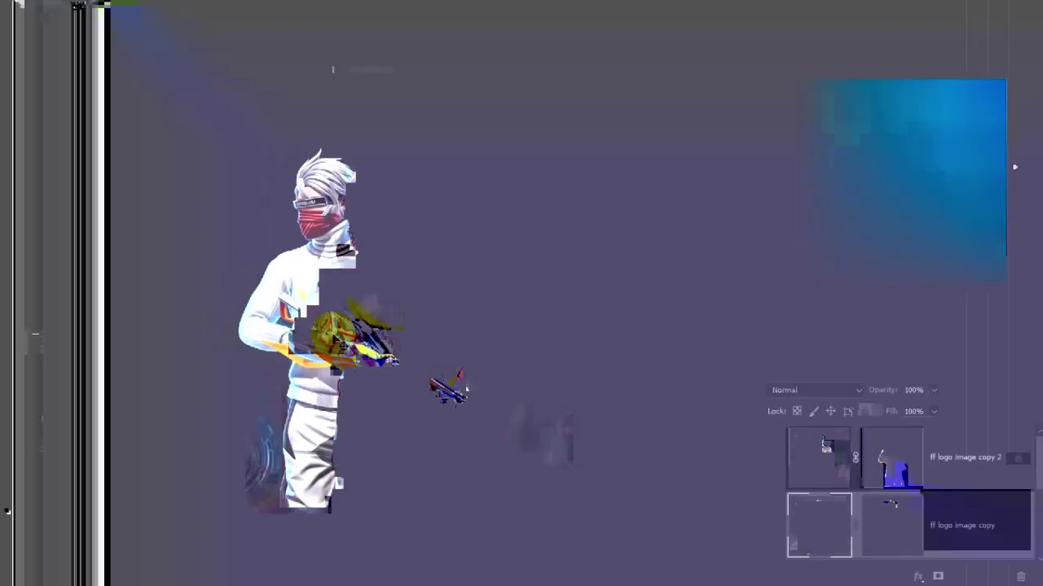
Scale the character on the ff logo image copy layer to about 134% and shift it left of the front character.
drag(289, 294, 255, 297)
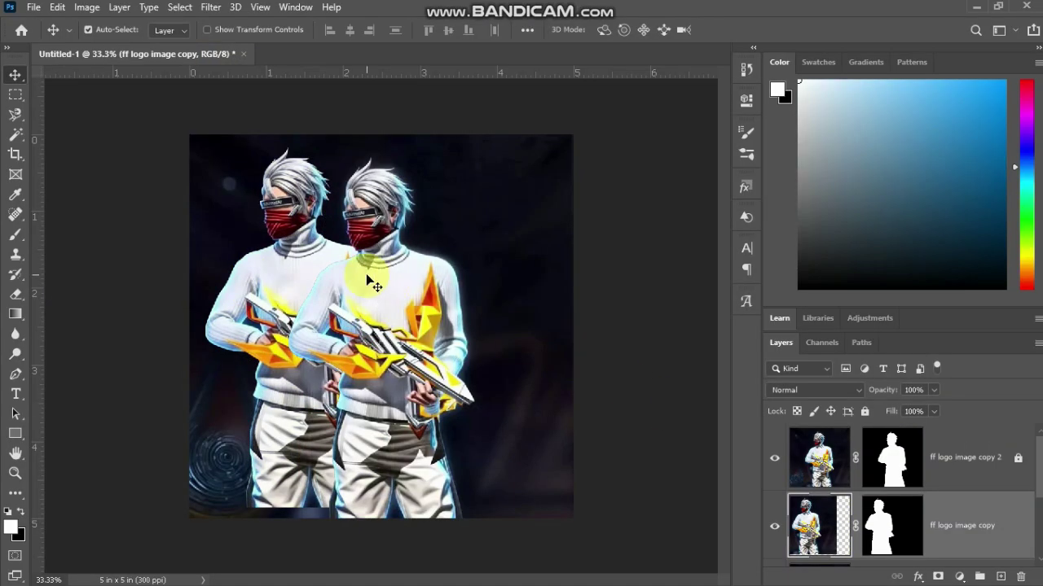
key(ctrl+t)
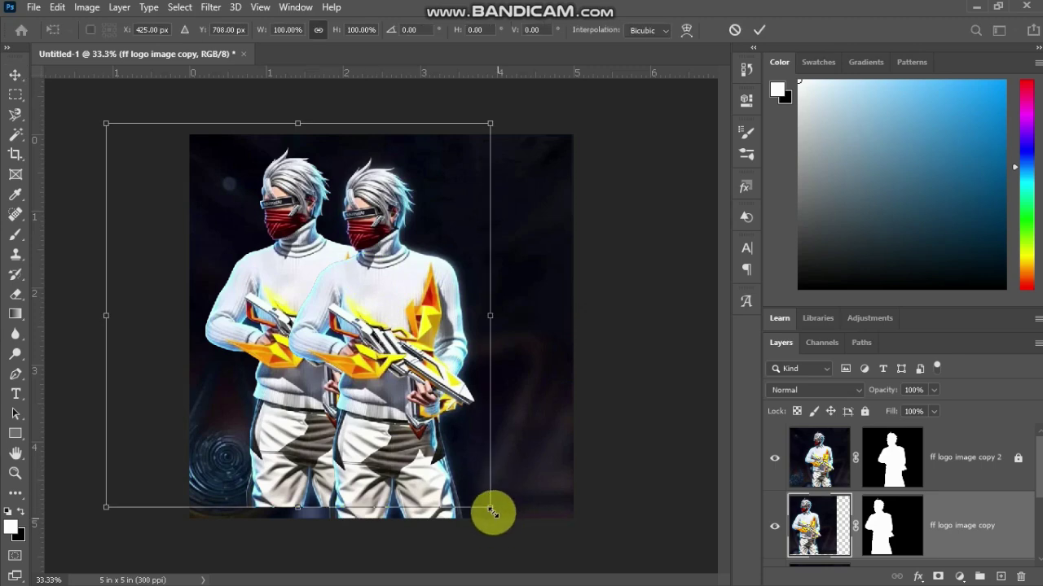
drag(491, 510, 678, 580)
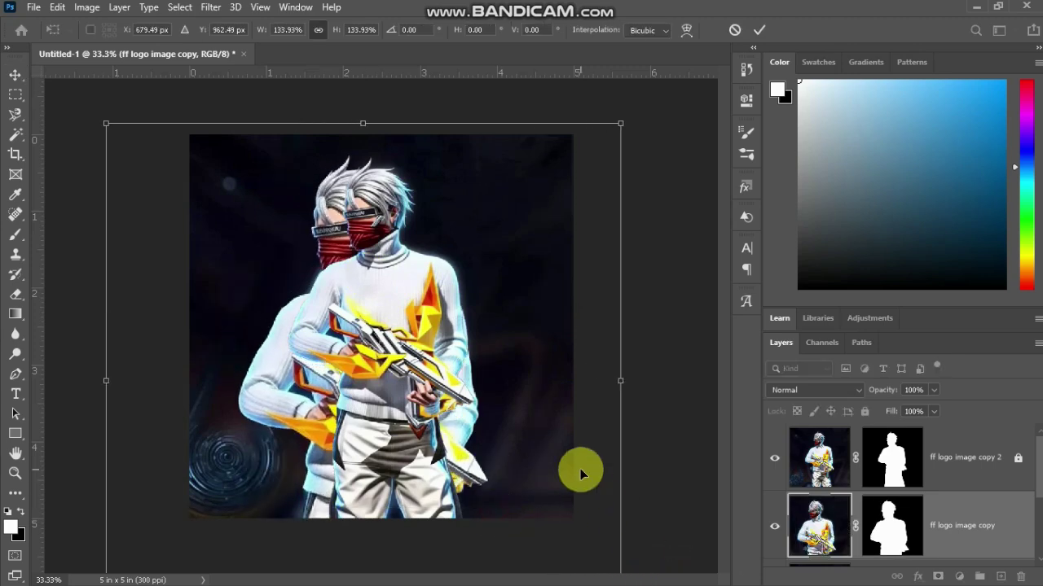
drag(580, 468, 501, 447)
key(Return)
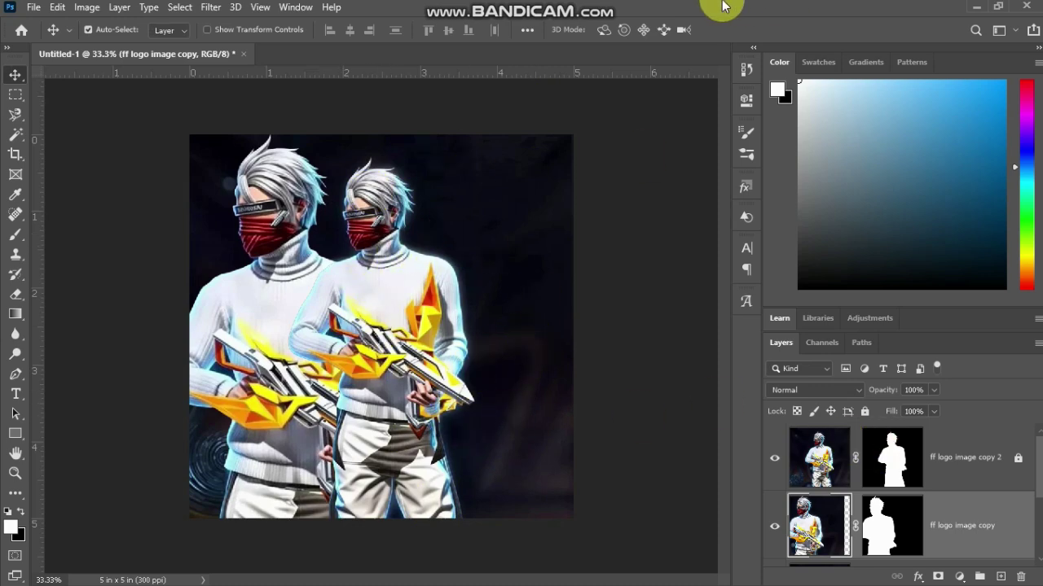
Add a white Solid Color fill layer directly above the ff logo image layer.
mouse_move(540, 8)
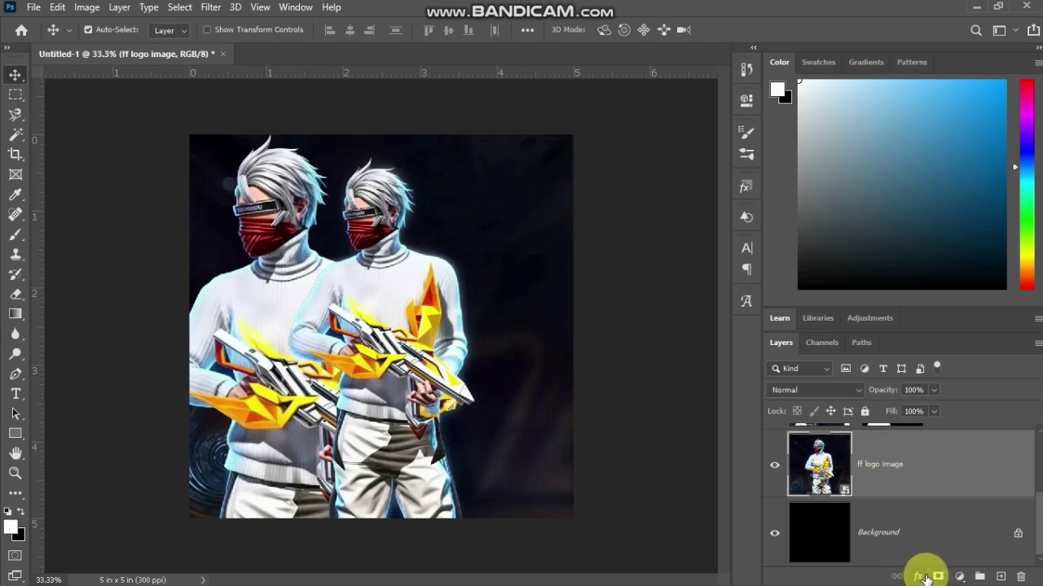
click(961, 577)
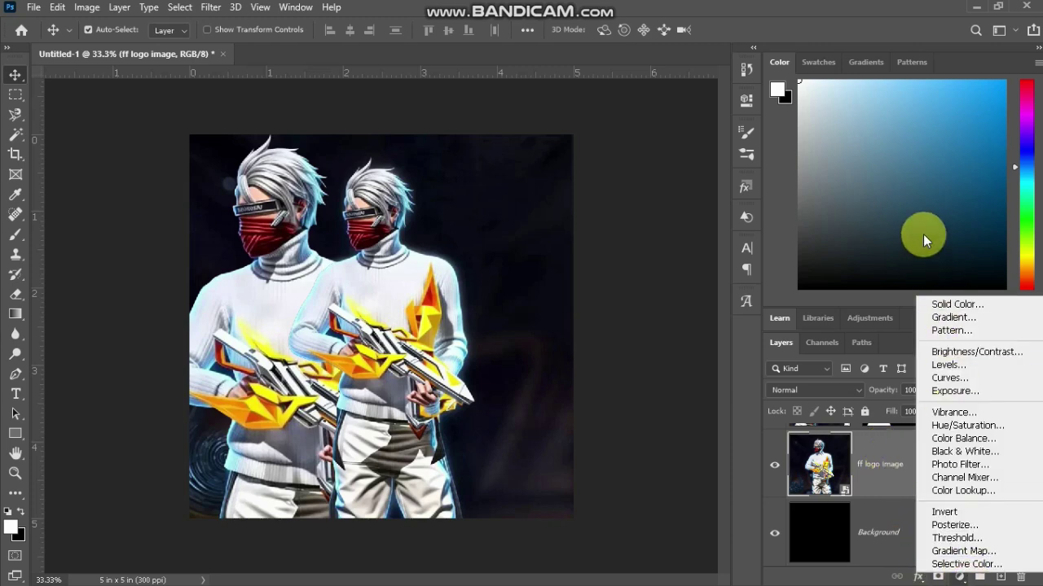
click(941, 305)
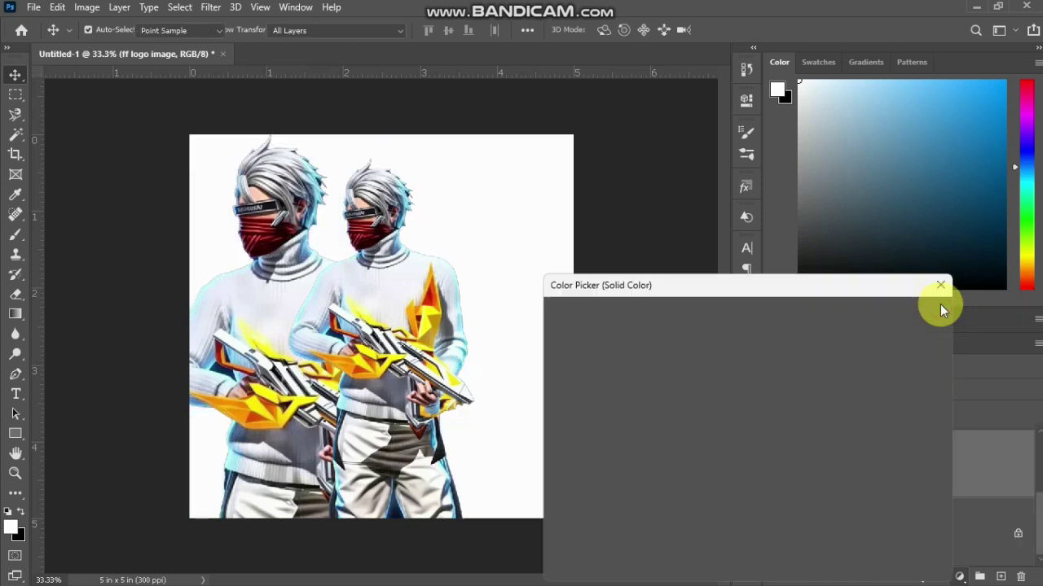
click(931, 320)
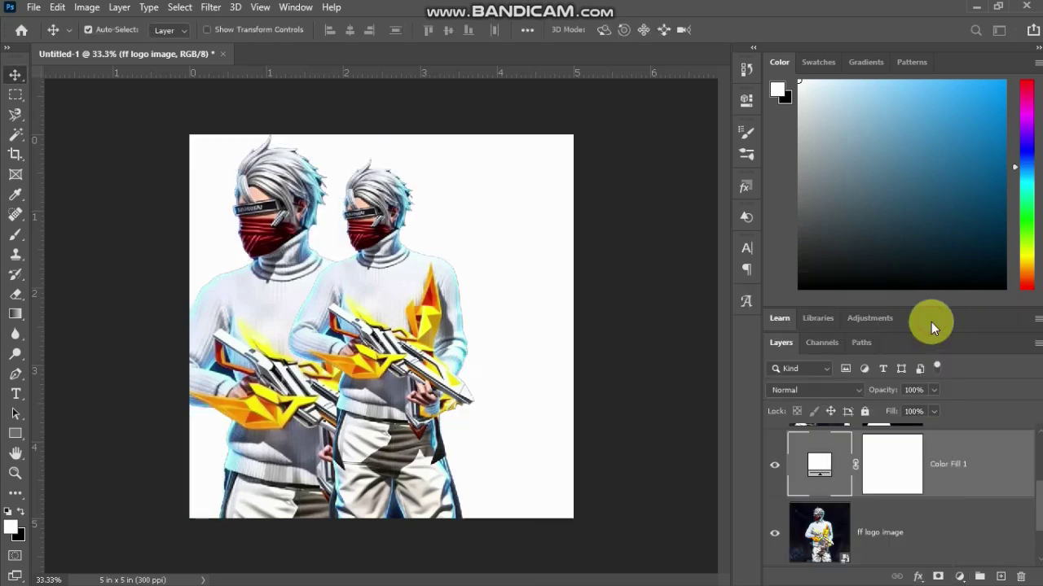
Add a Gradient Overlay effect with the Radial style to the Color Fill 1 layer.
double_click(994, 471)
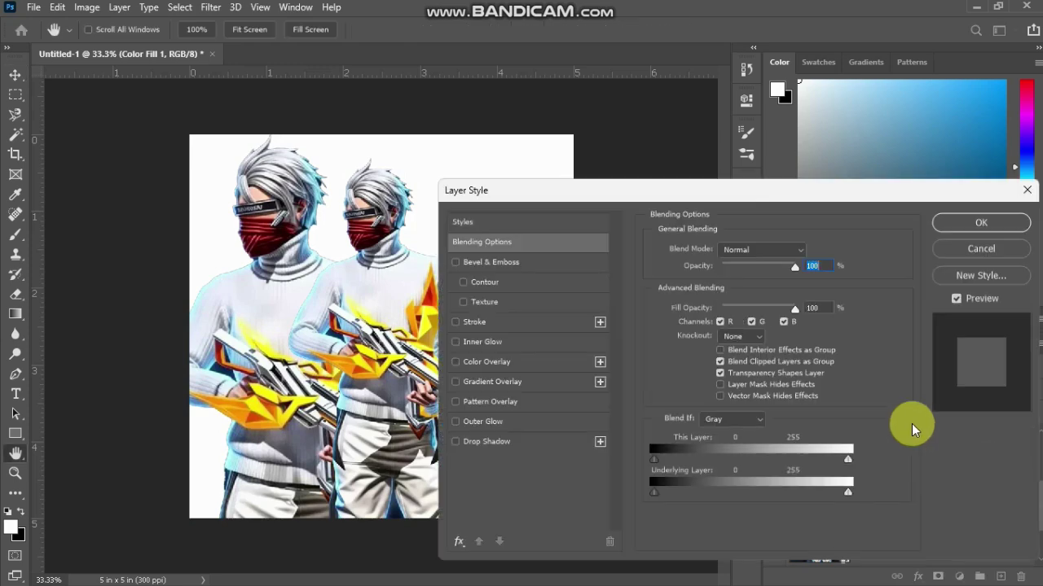
click(528, 382)
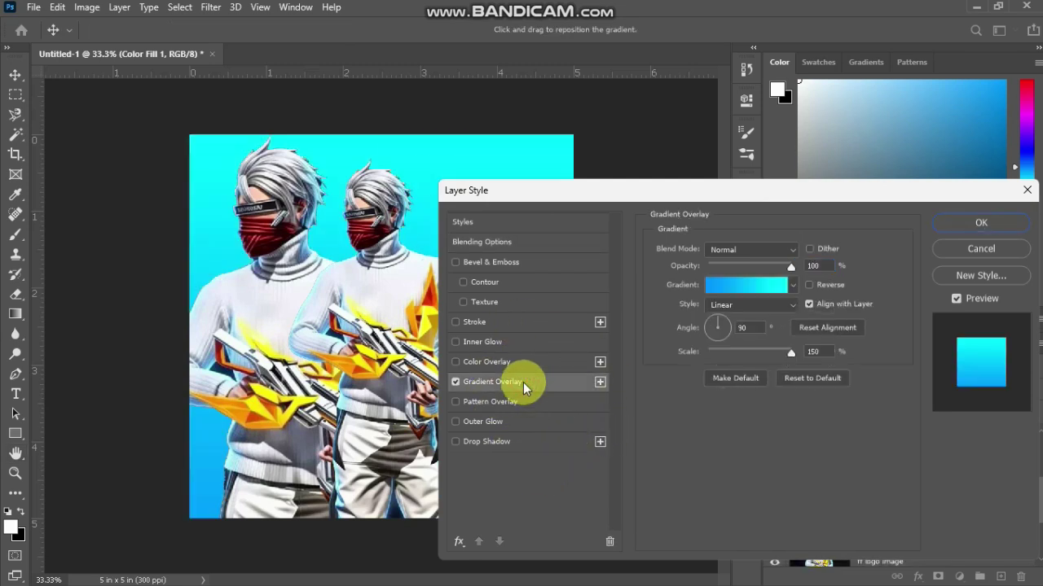
click(745, 307)
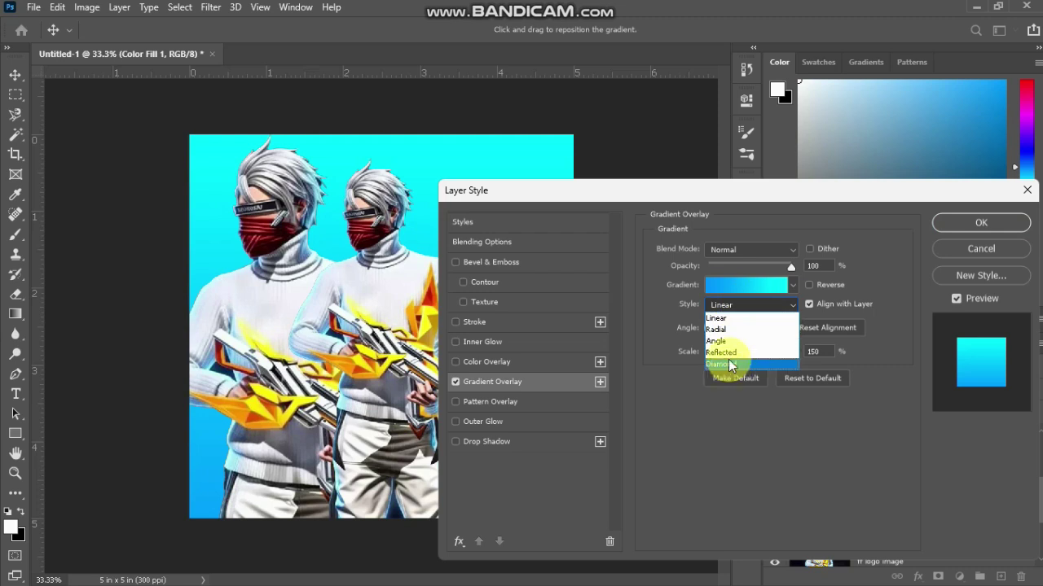
click(730, 329)
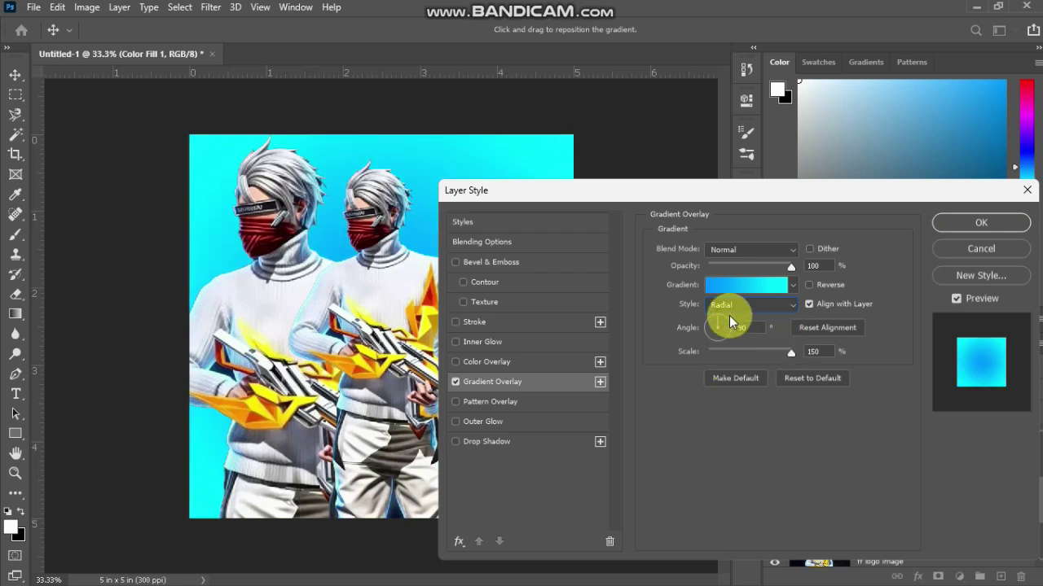
Load the Sky Blue preset from the Pixolid Highlight Gradients folder into the overlay's gradient.
click(736, 286)
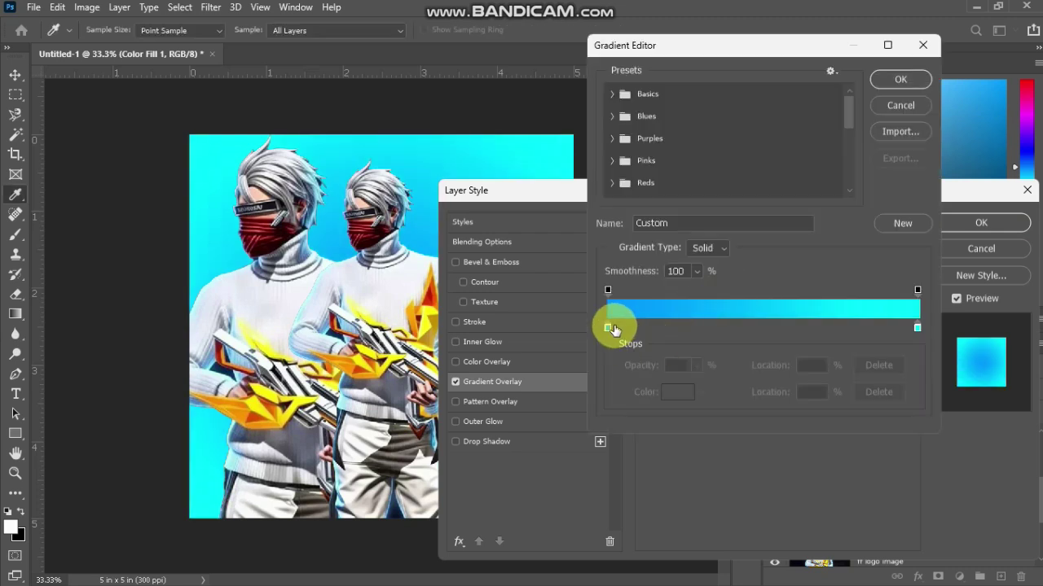
scroll(665, 163, down, 5)
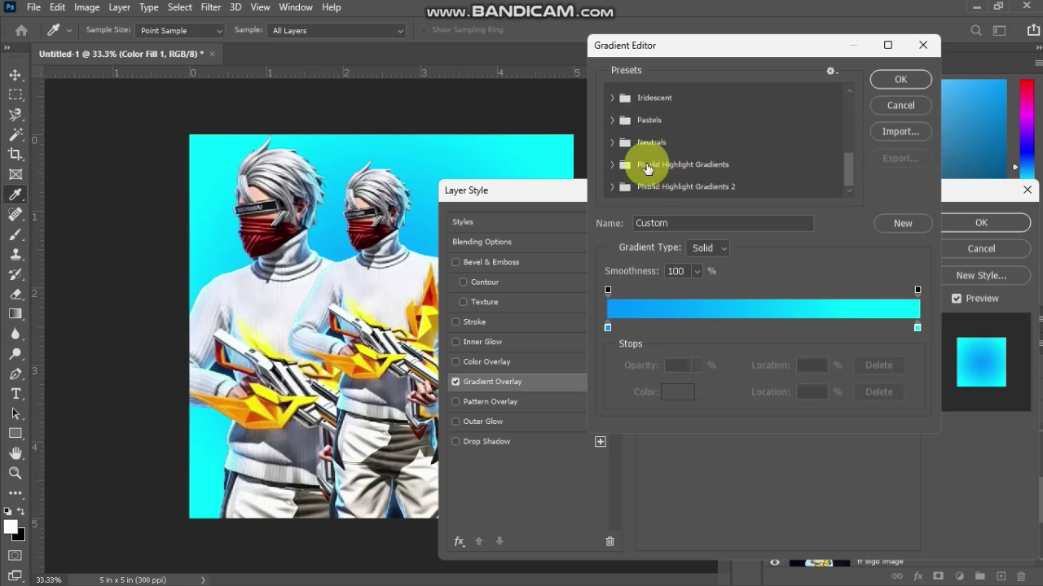
click(617, 165)
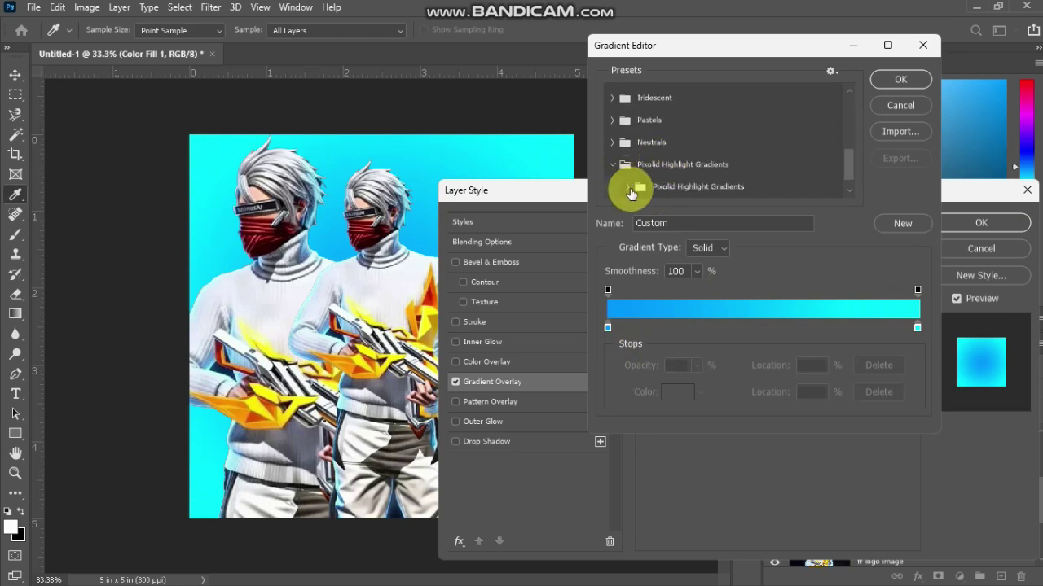
click(629, 187)
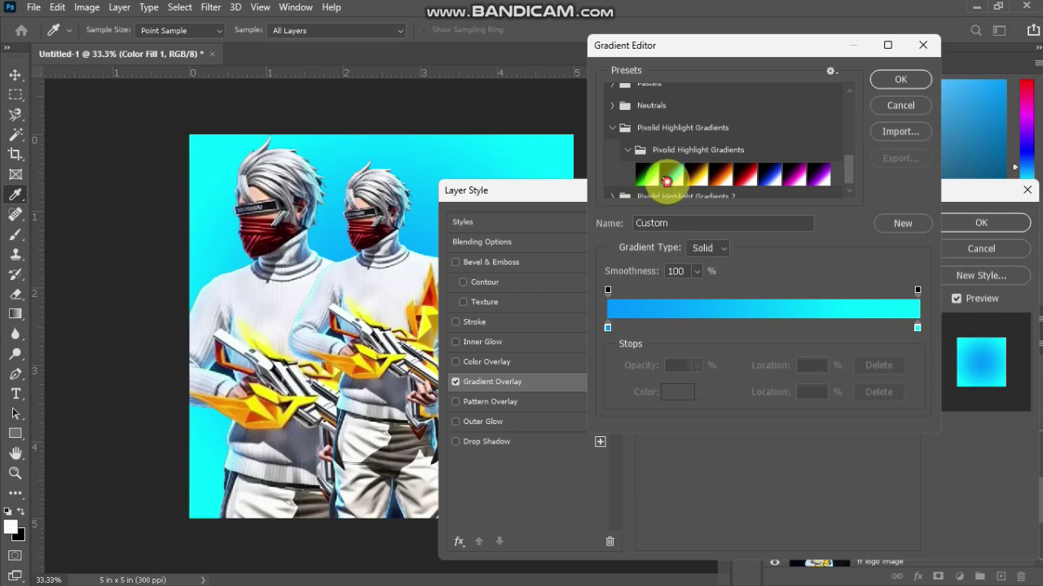
click(666, 179)
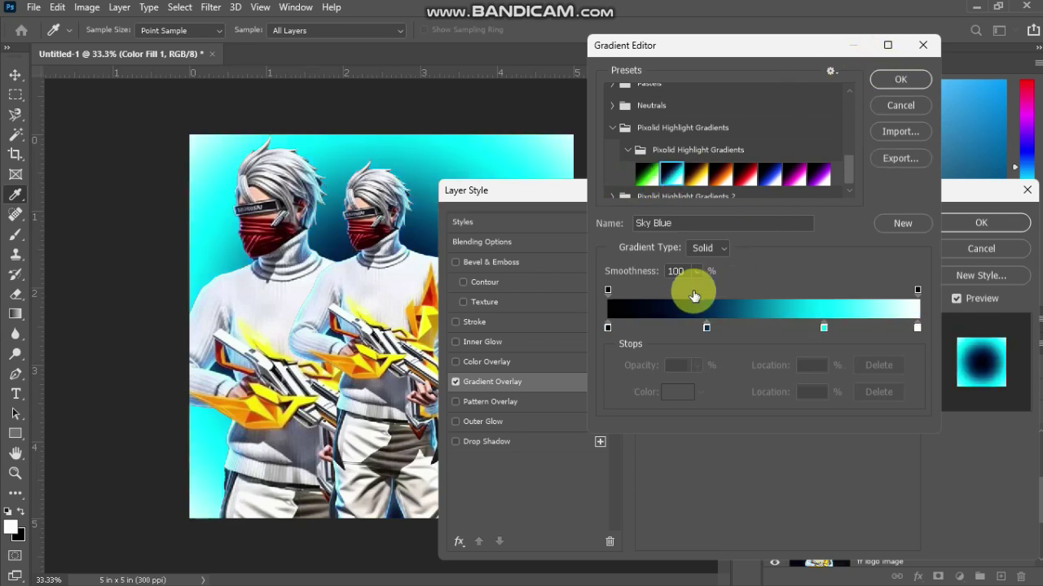
Swap the gradient's end colours so the white stop sits at 0% and a black stop at the far end.
drag(608, 328, 860, 343)
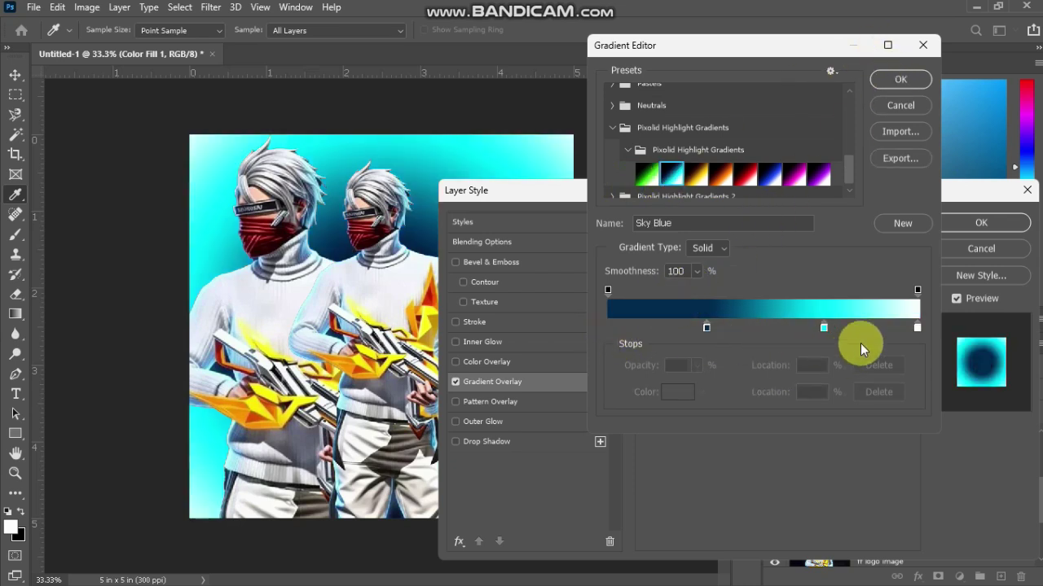
click(864, 329)
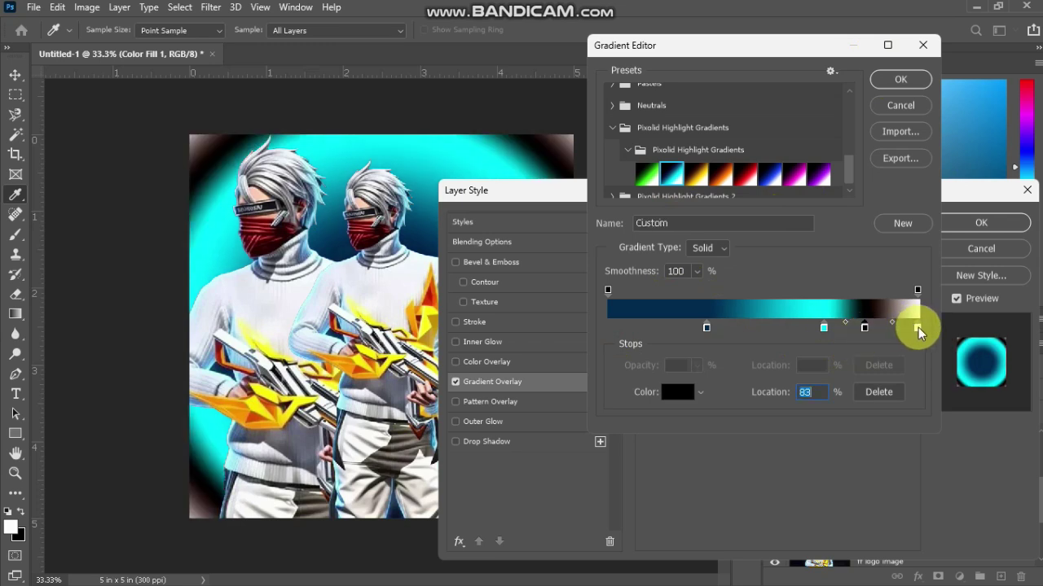
drag(919, 329, 607, 327)
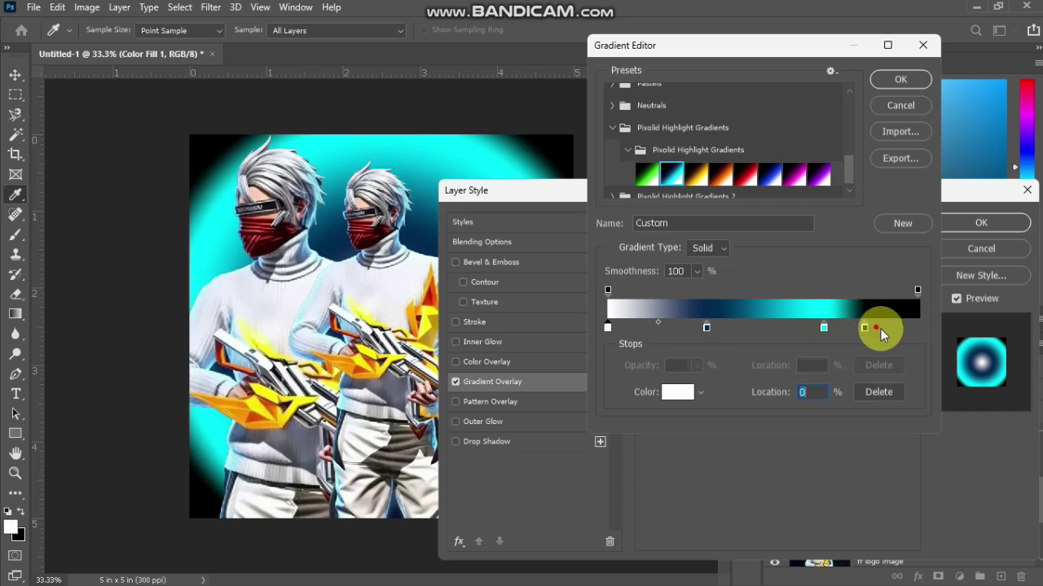
drag(877, 328, 933, 330)
Order the middle stops so cyan sits past the midpoint and dark blue at the far end, and apply the gradient overlay.
click(706, 329)
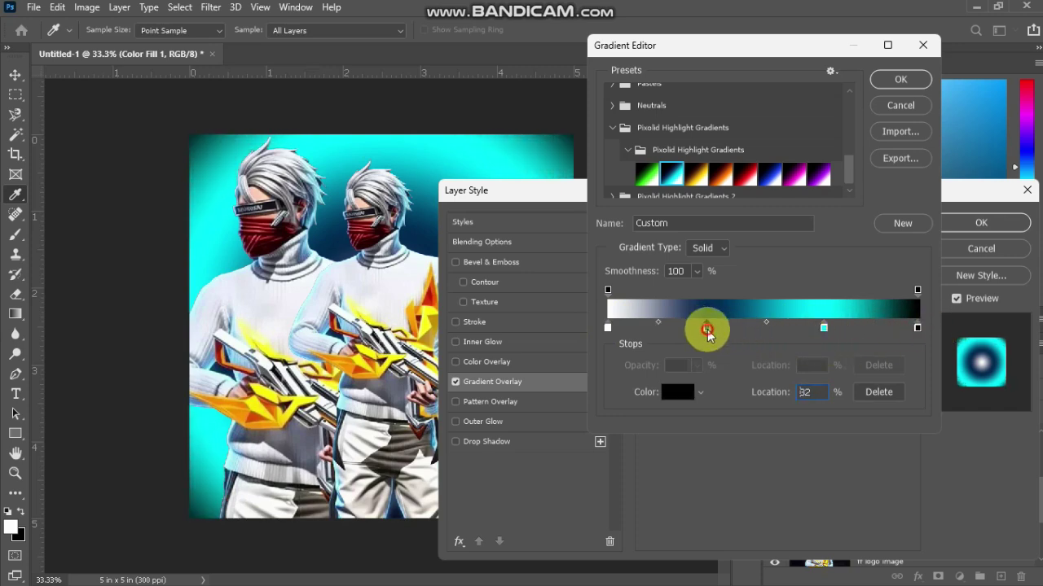
drag(706, 329, 754, 329)
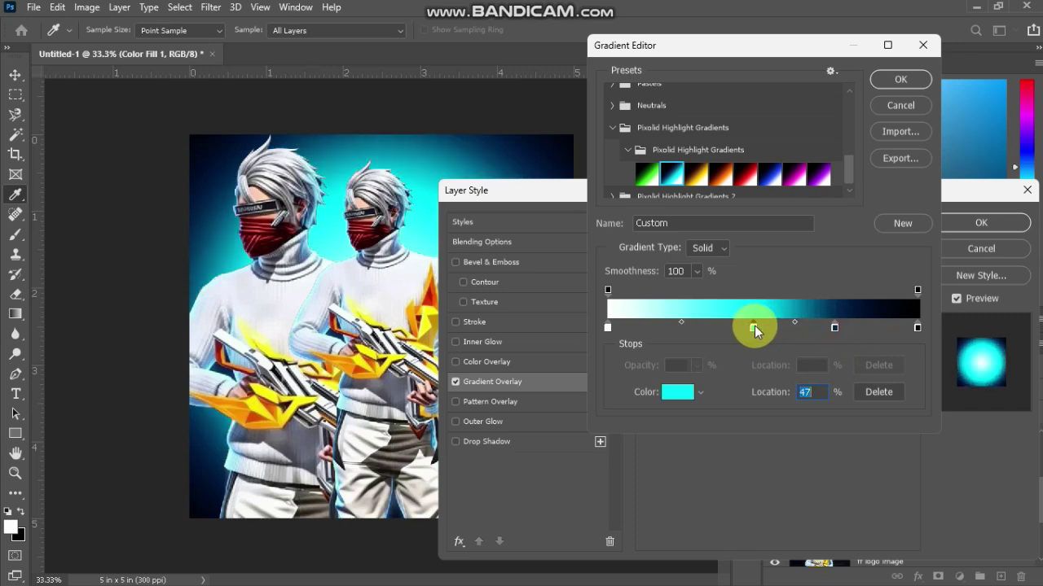
drag(835, 325, 917, 326)
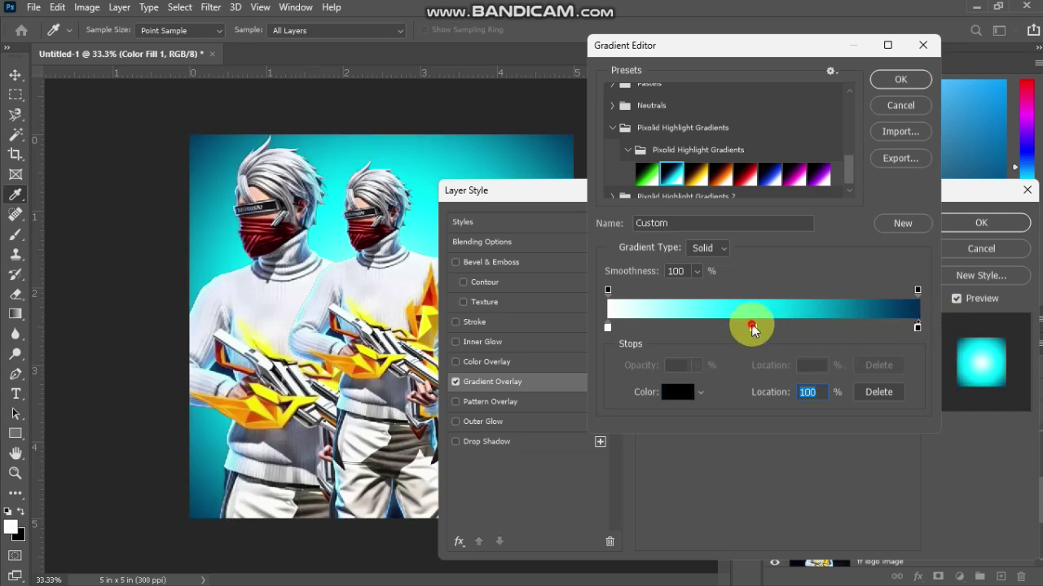
drag(752, 327, 802, 327)
click(899, 80)
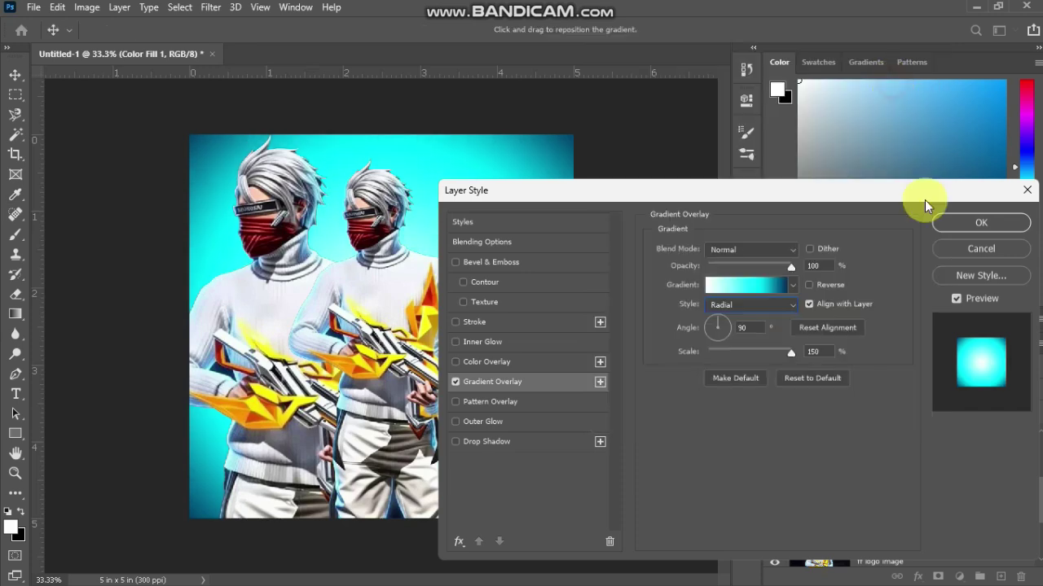
click(960, 224)
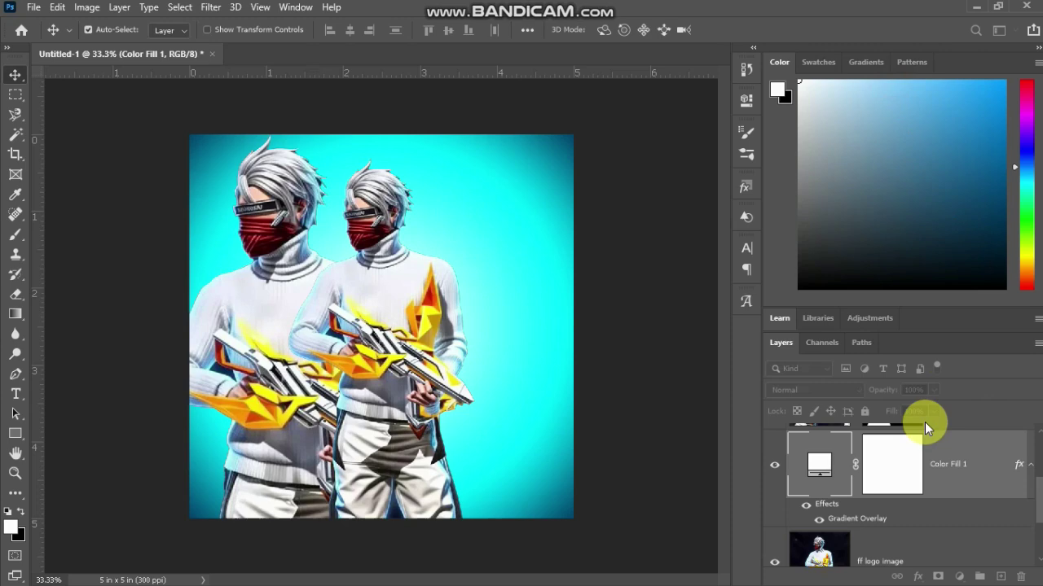
Turn the Color Fill 1 mask fully black using Levels with the white output level set to 0.
click(897, 484)
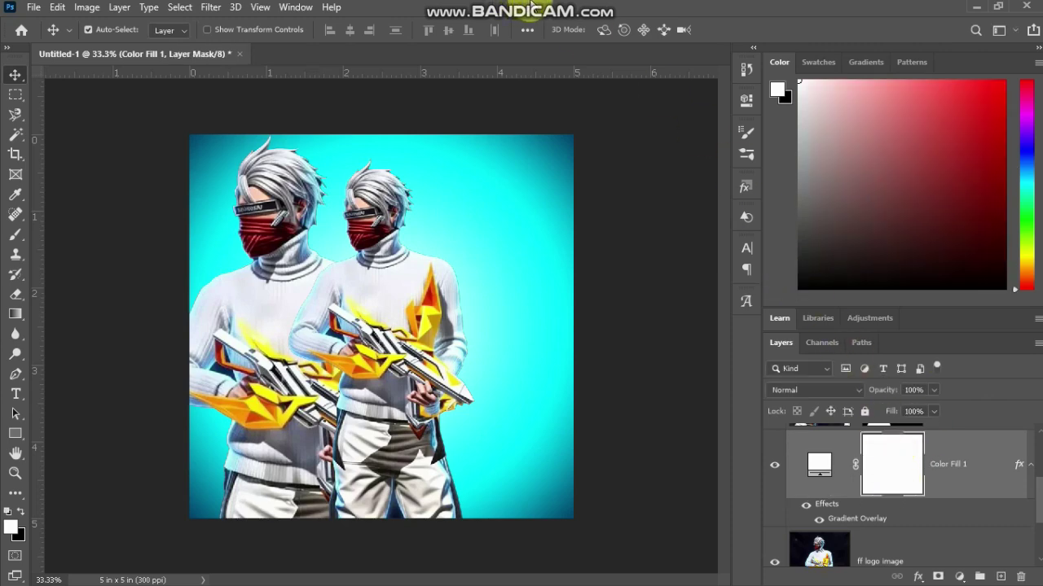
mouse_move(531, 10)
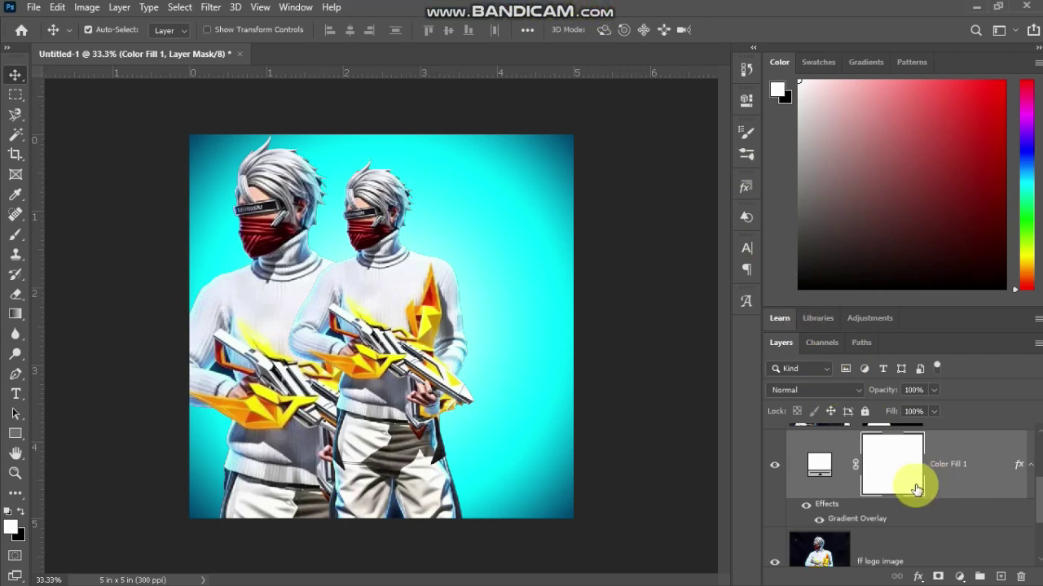
key(ctrl)
key(ctrl+l)
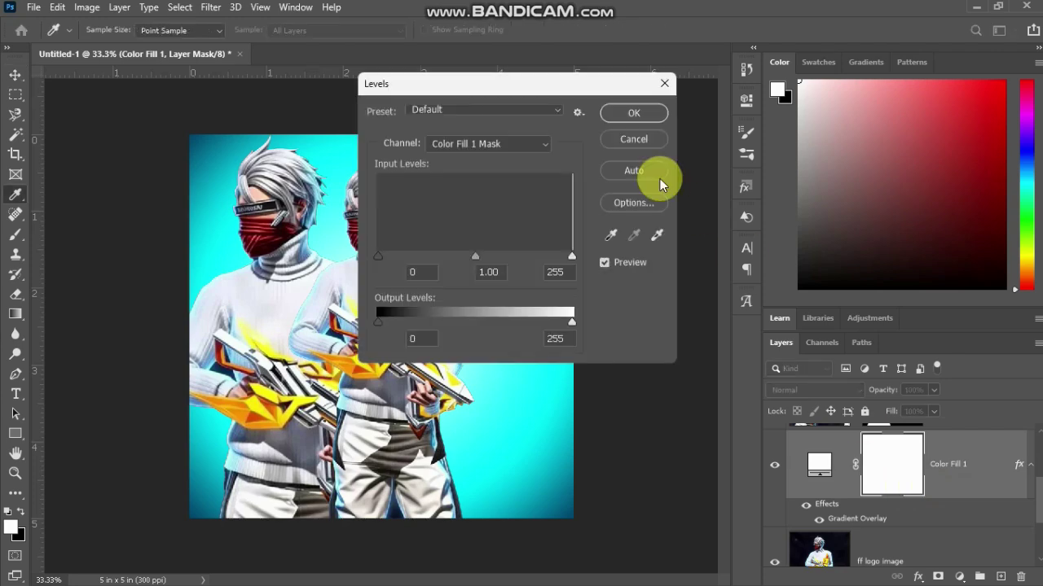
drag(568, 322, 349, 305)
click(644, 107)
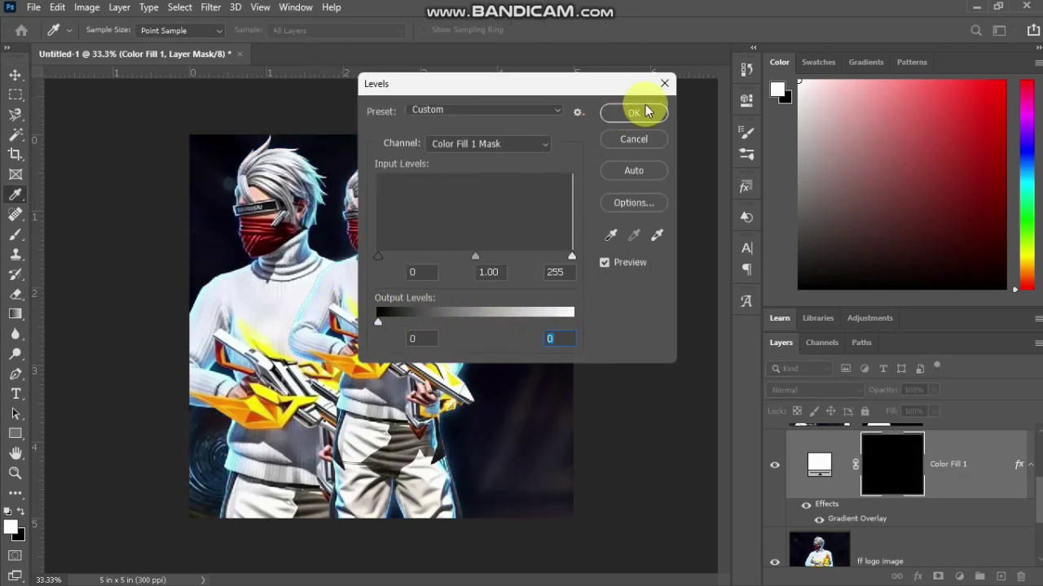
Paint white on the Color Fill 1 mask around the front character with a 322 px, 0% hardness brush to create a glow.
click(17, 235)
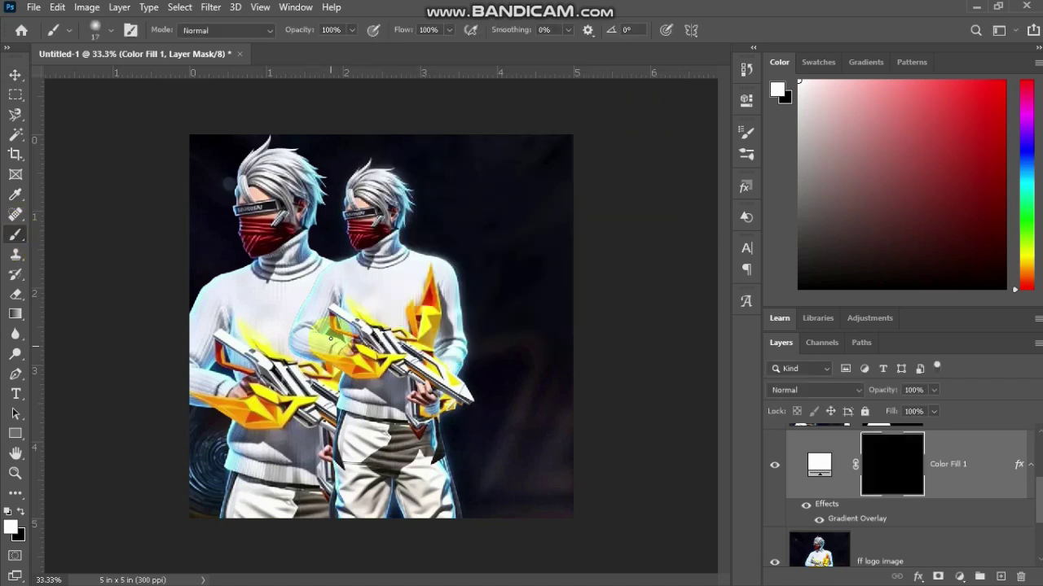
right_click(335, 263)
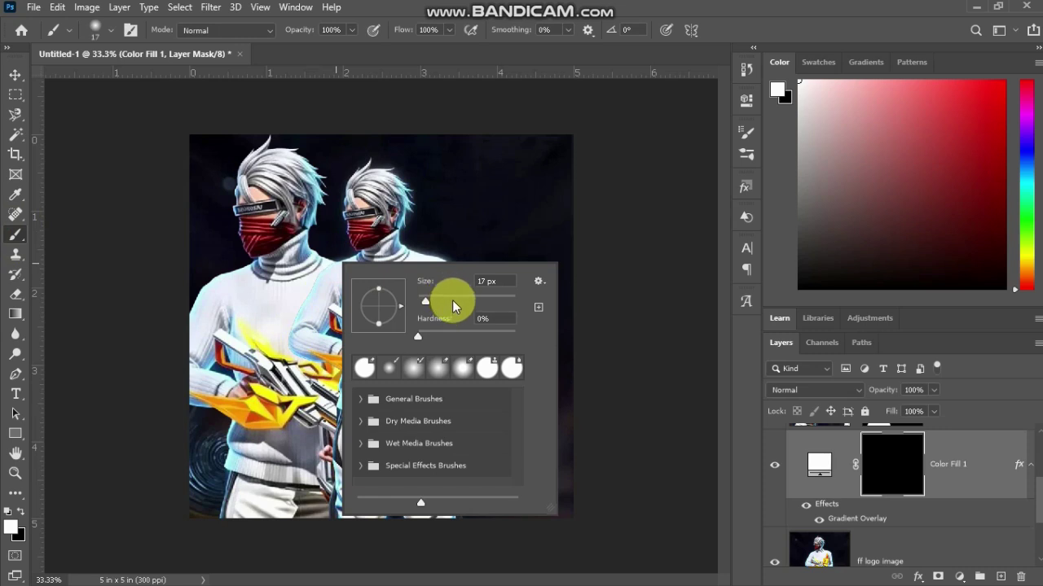
drag(452, 302, 468, 304)
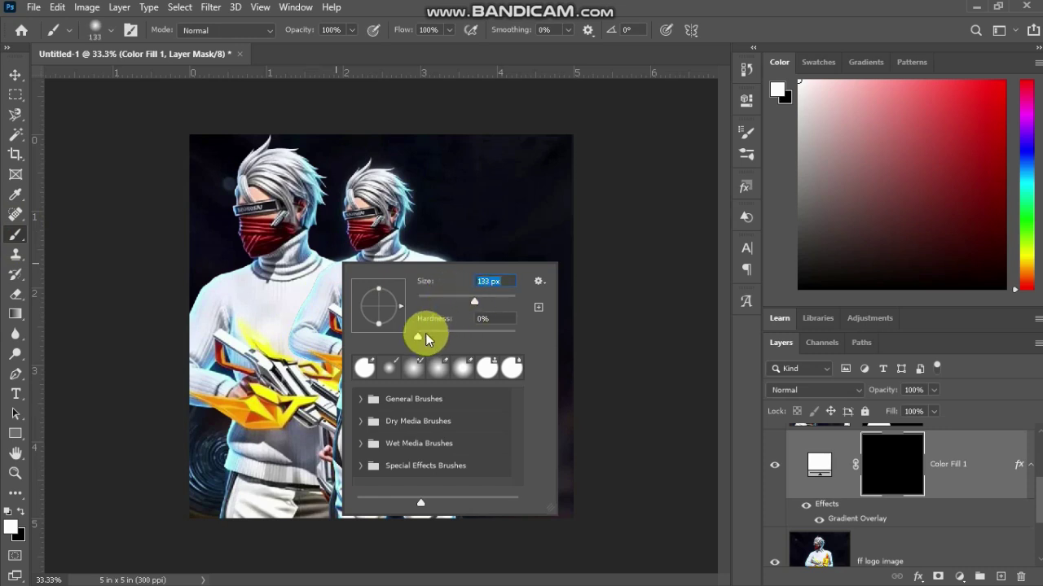
click(497, 301)
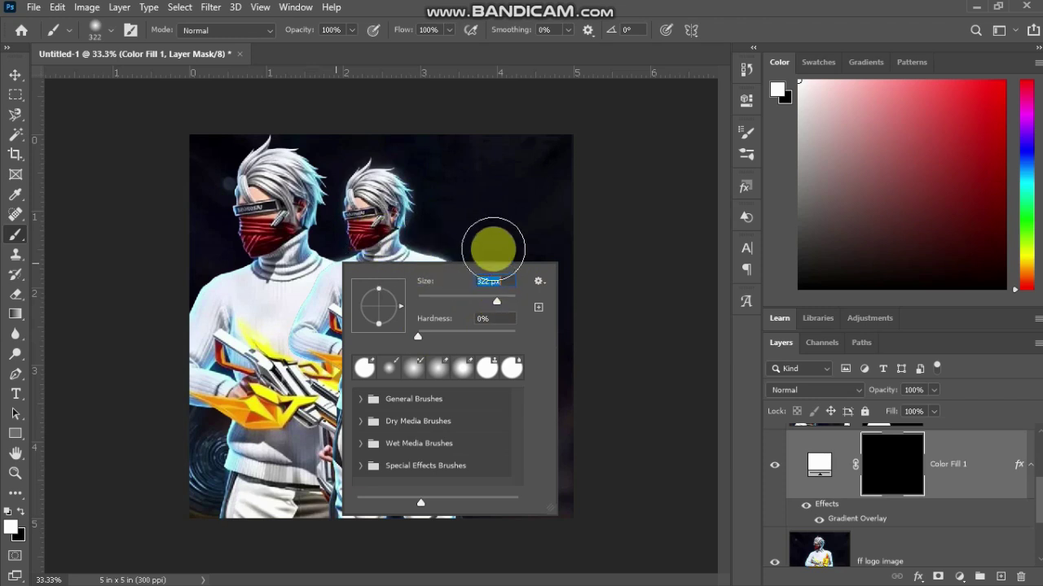
click(635, 163)
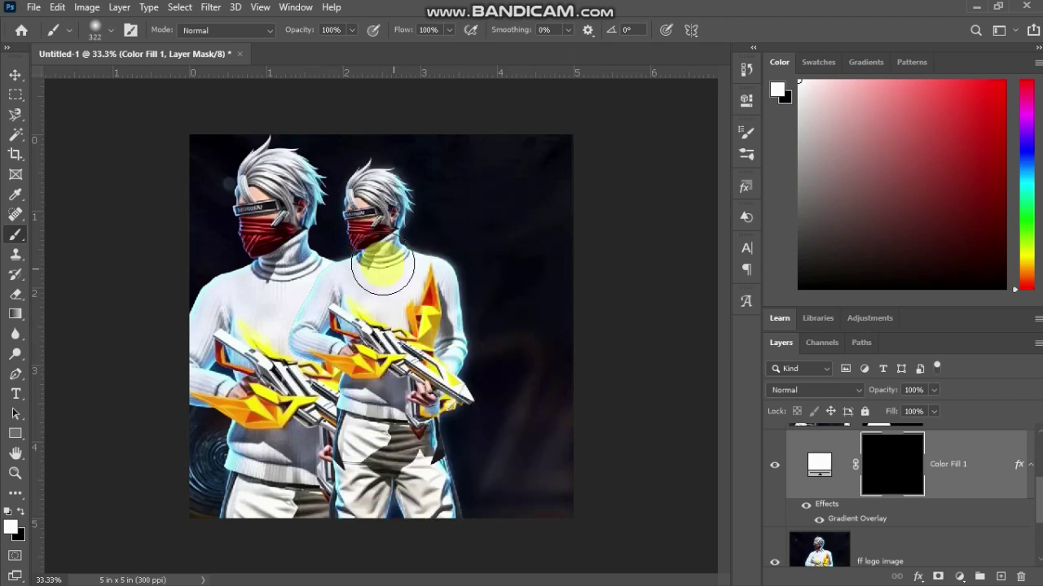
click(407, 272)
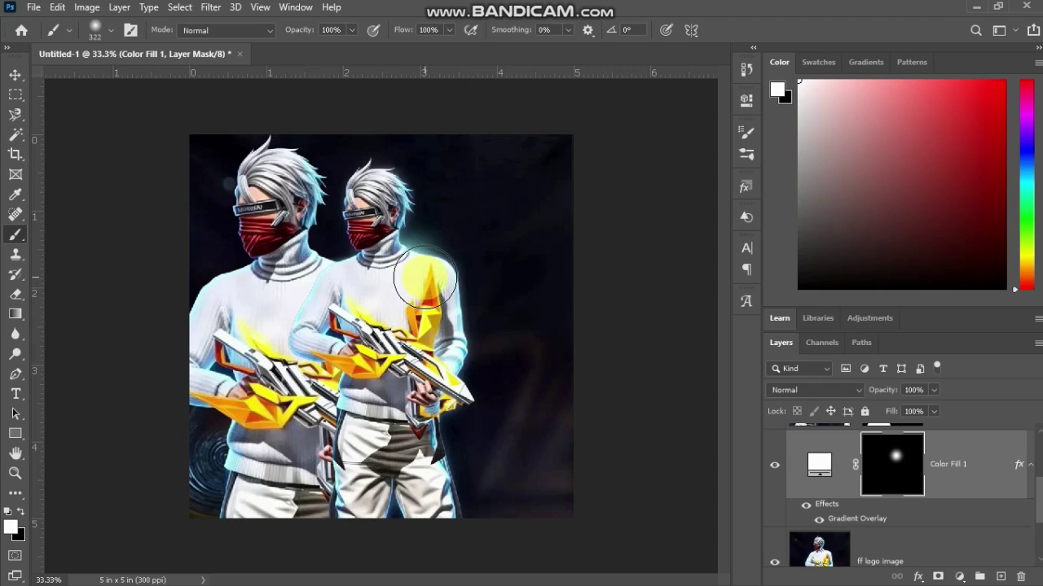
mouse_move(426, 277)
mouse_down()
mouse_move(442, 364)
mouse_move(397, 203)
mouse_move(390, 189)
mouse_move(376, 219)
mouse_move(390, 214)
mouse_move(376, 189)
mouse_move(364, 215)
mouse_move(371, 258)
mouse_move(314, 329)
mouse_move(331, 356)
mouse_move(354, 360)
mouse_move(353, 481)
mouse_move(432, 434)
mouse_move(426, 461)
mouse_move(443, 518)
mouse_move(424, 397)
mouse_move(436, 362)
mouse_move(392, 335)
mouse_move(367, 243)
mouse_move(379, 215)
mouse_move(396, 329)
mouse_move(385, 290)
mouse_move(432, 283)
mouse_move(351, 382)
mouse_move(372, 512)
mouse_move(389, 393)
mouse_move(344, 261)
mouse_up()
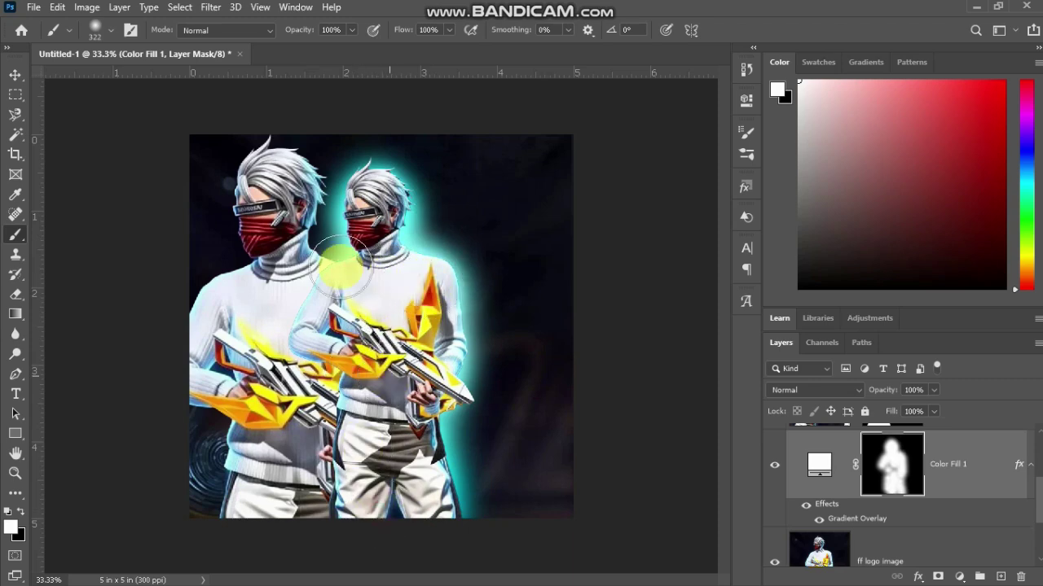
Lower the opacity of the ff logo image copy layer with the larger character to about 60%.
click(14, 74)
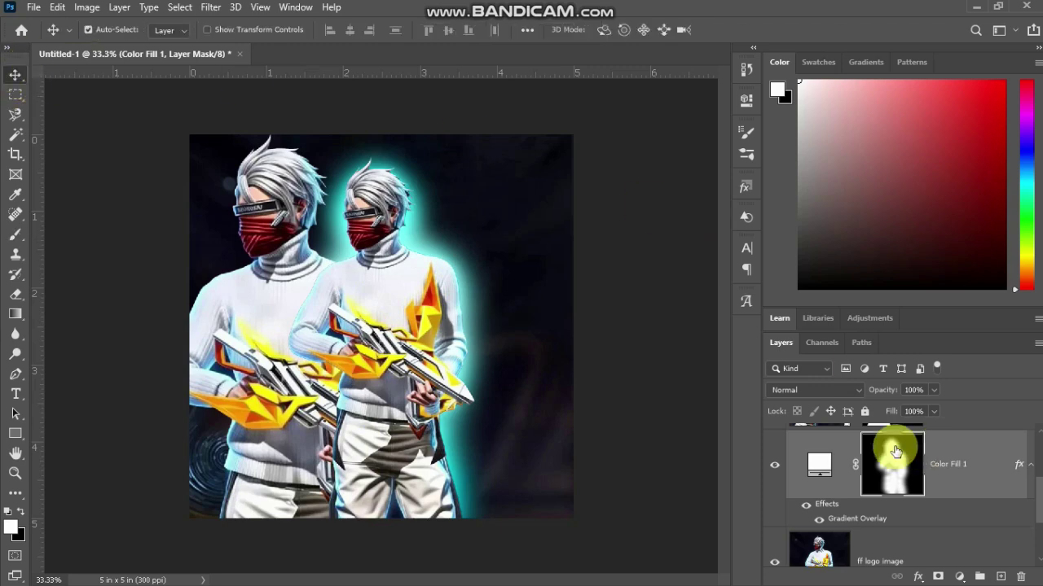
click(280, 186)
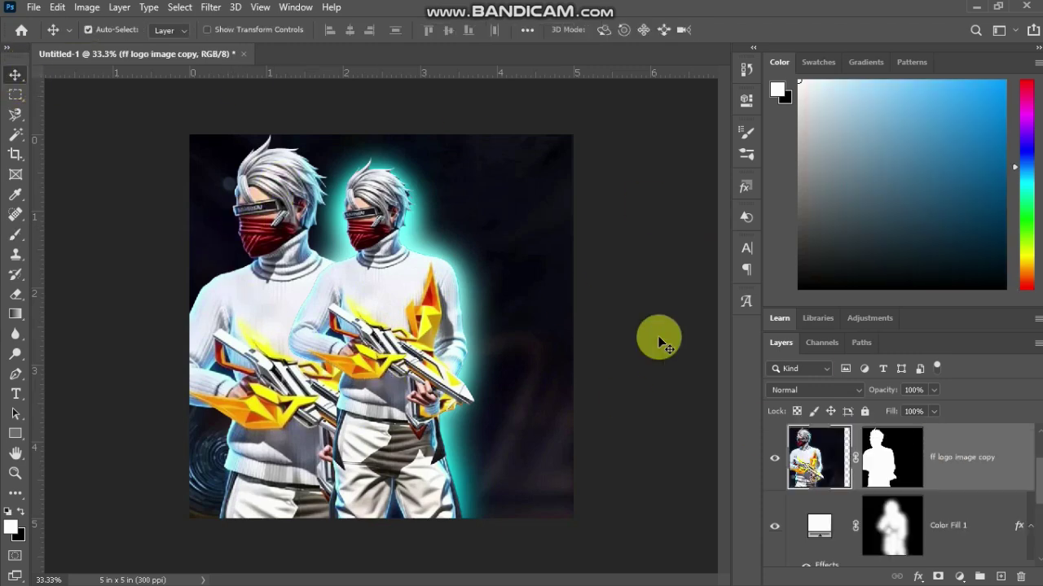
click(934, 390)
drag(912, 405, 910, 405)
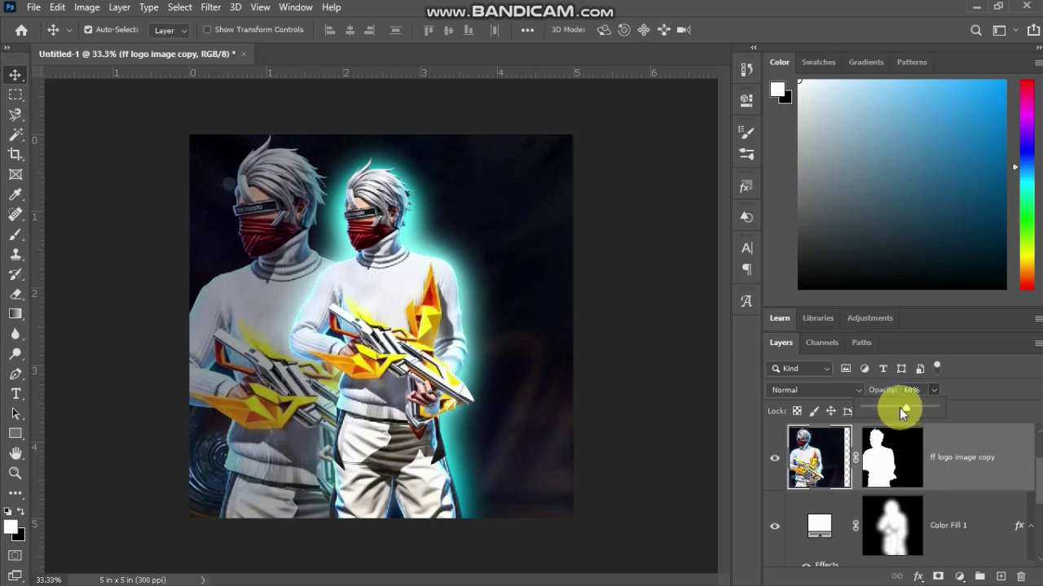
click(606, 241)
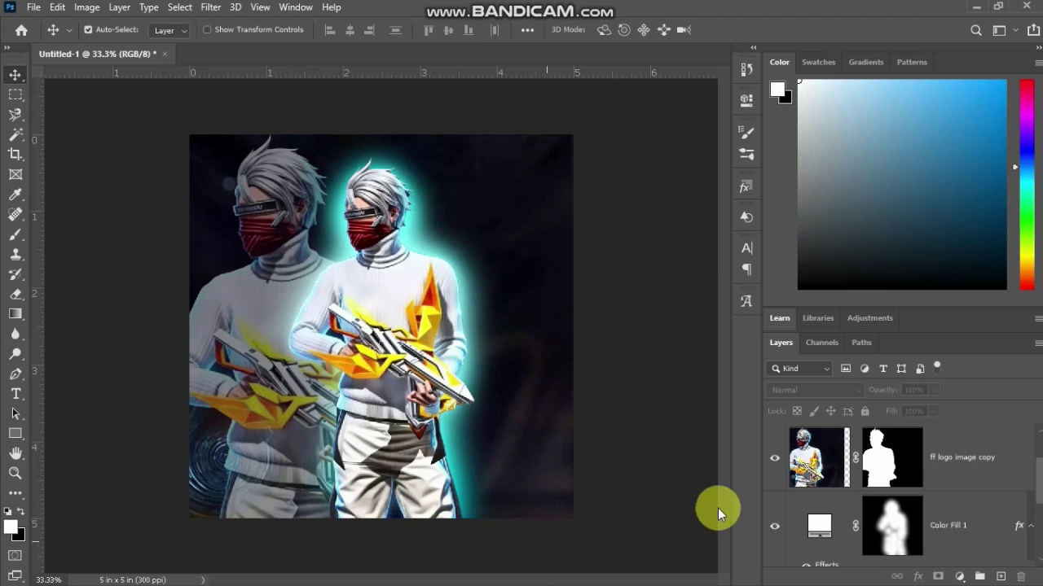
Start a horizontal text layer above the ff logo image copy 2 layer, across the lower part of the artwork.
scroll(917, 468, up, 1)
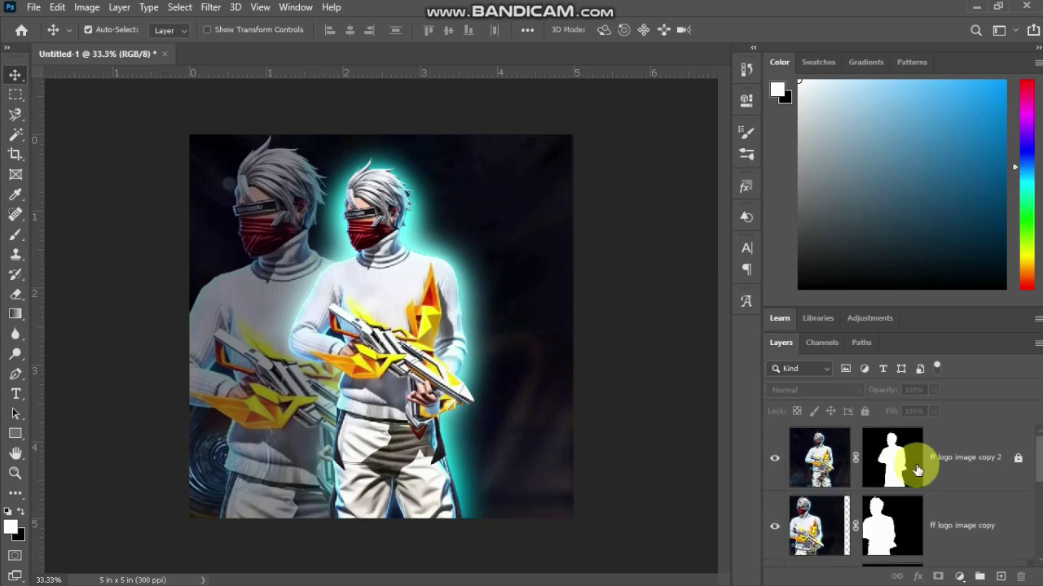
click(917, 470)
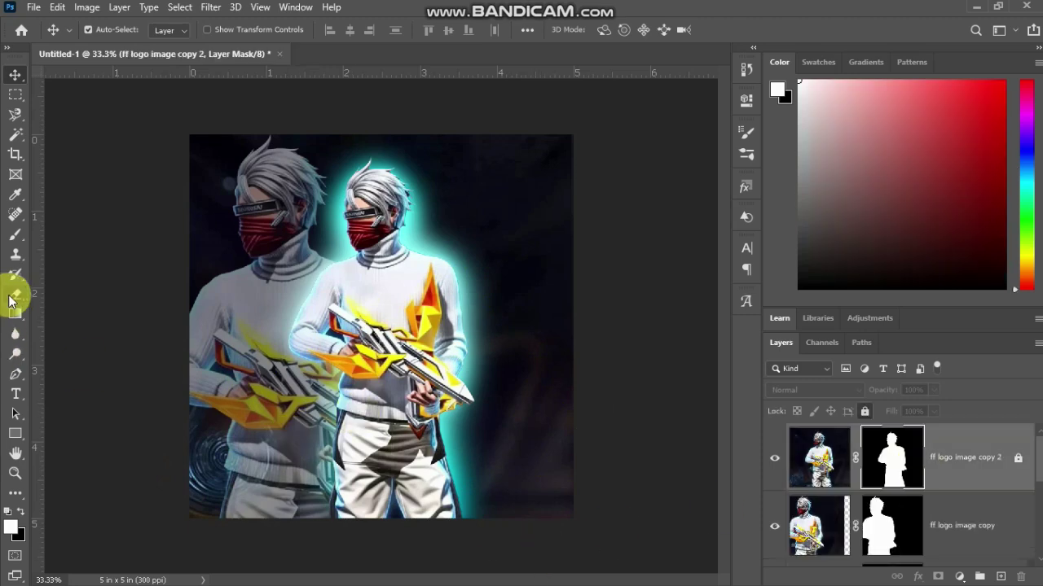
click(15, 394)
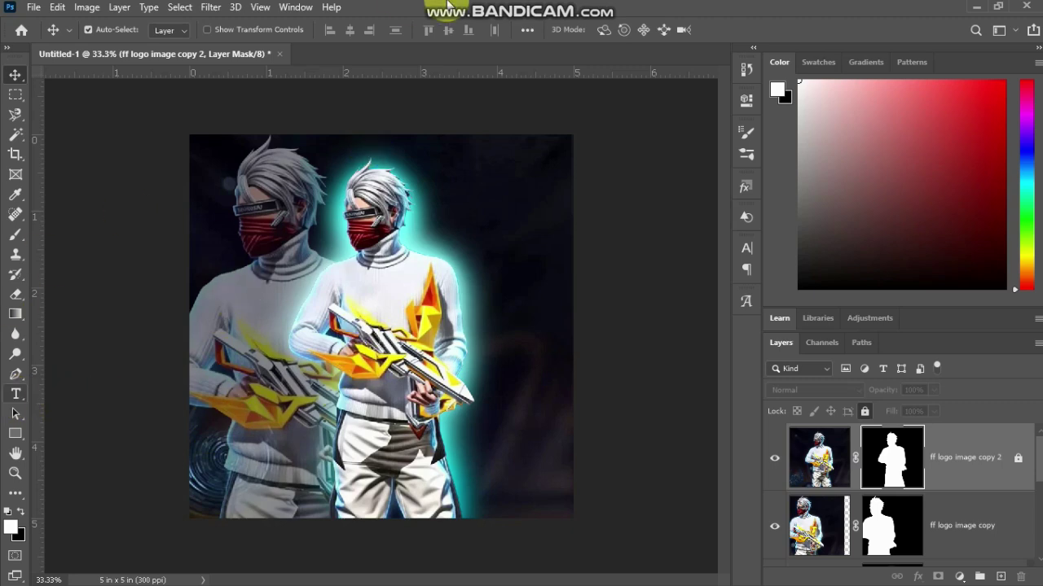
right_click(15, 394)
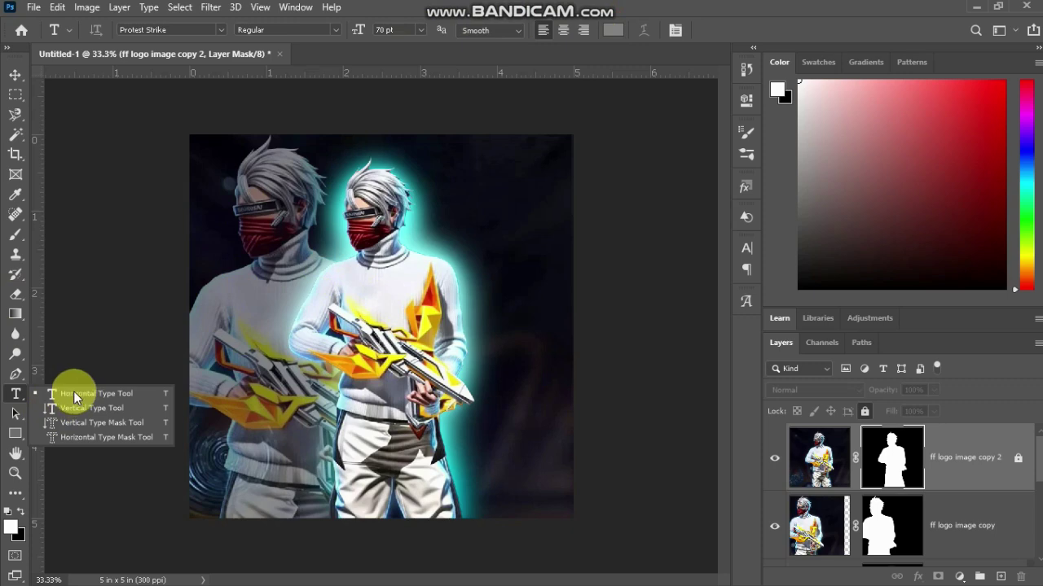
click(230, 421)
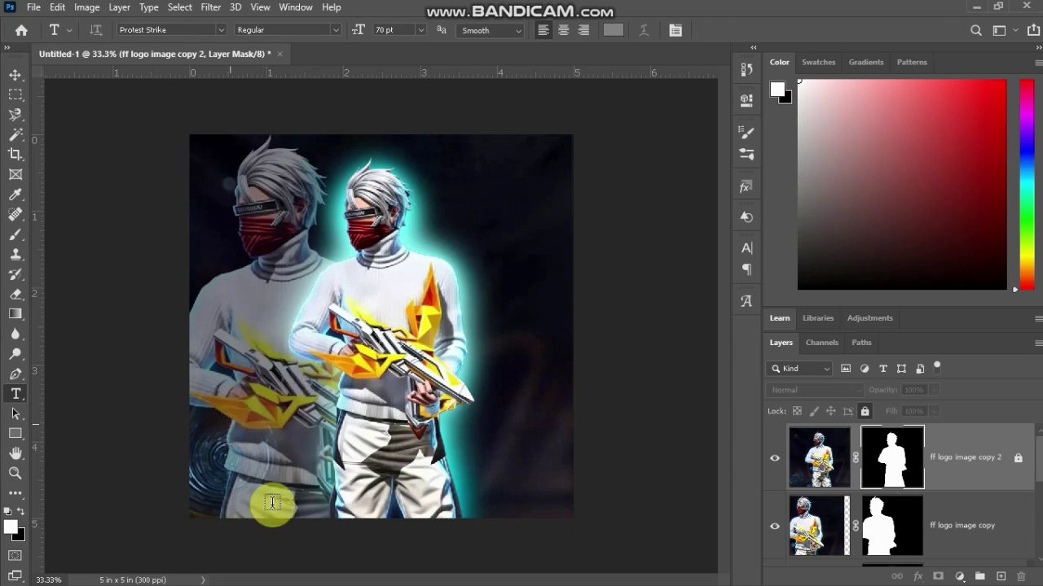
click(244, 414)
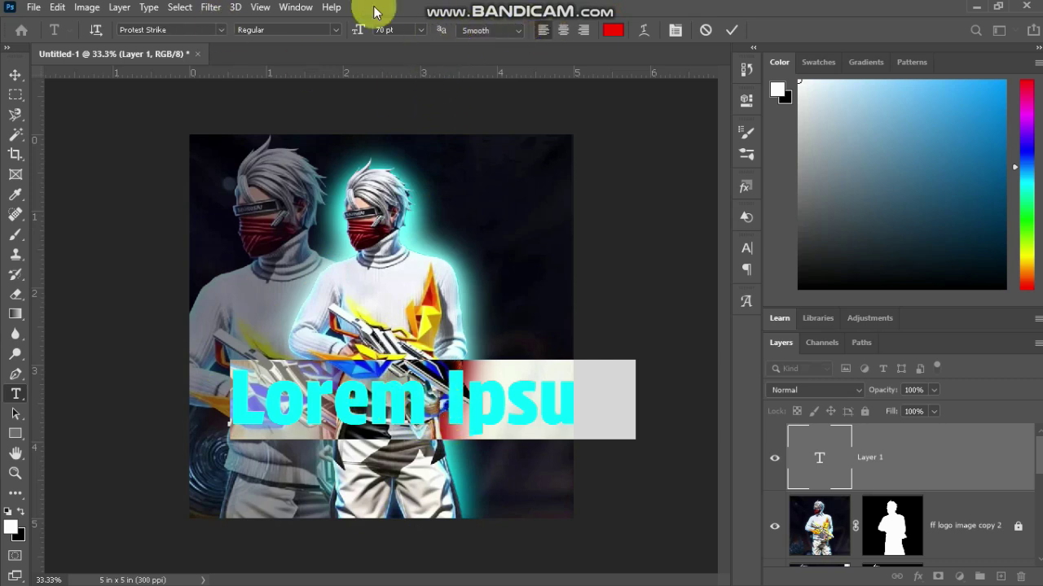
click(221, 30)
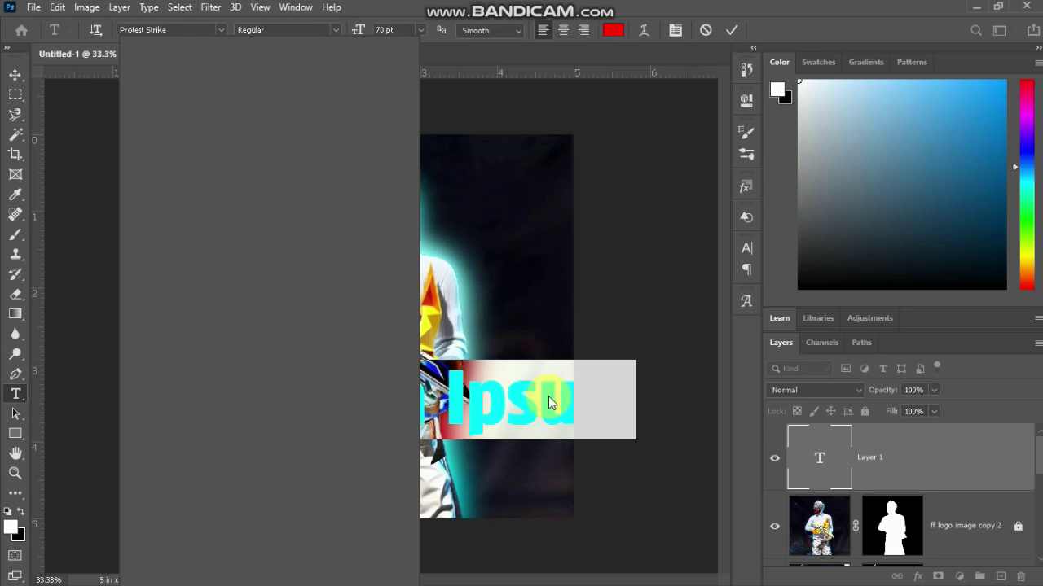
mouse_move(593, 6)
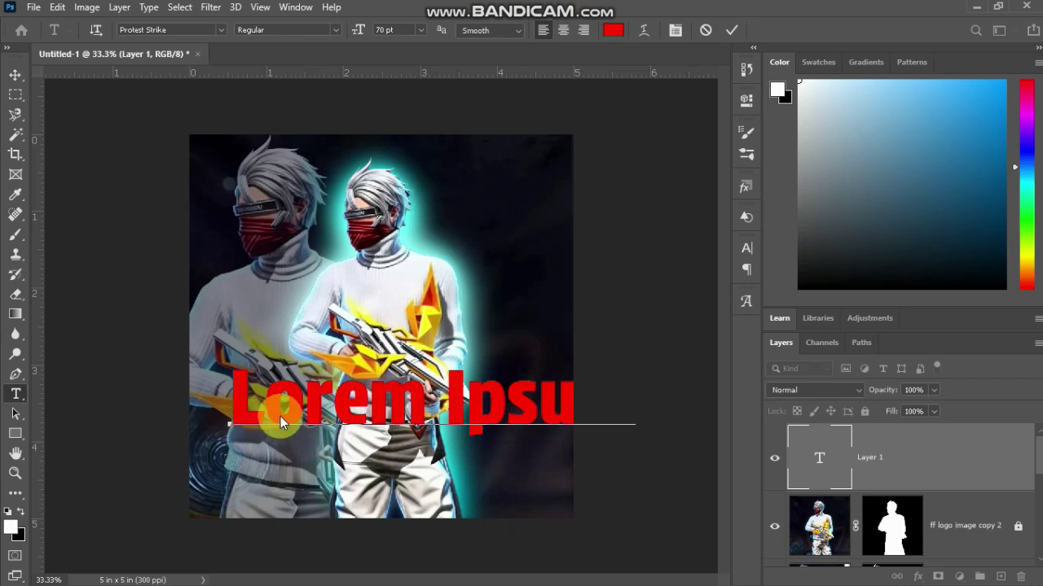
click(362, 348)
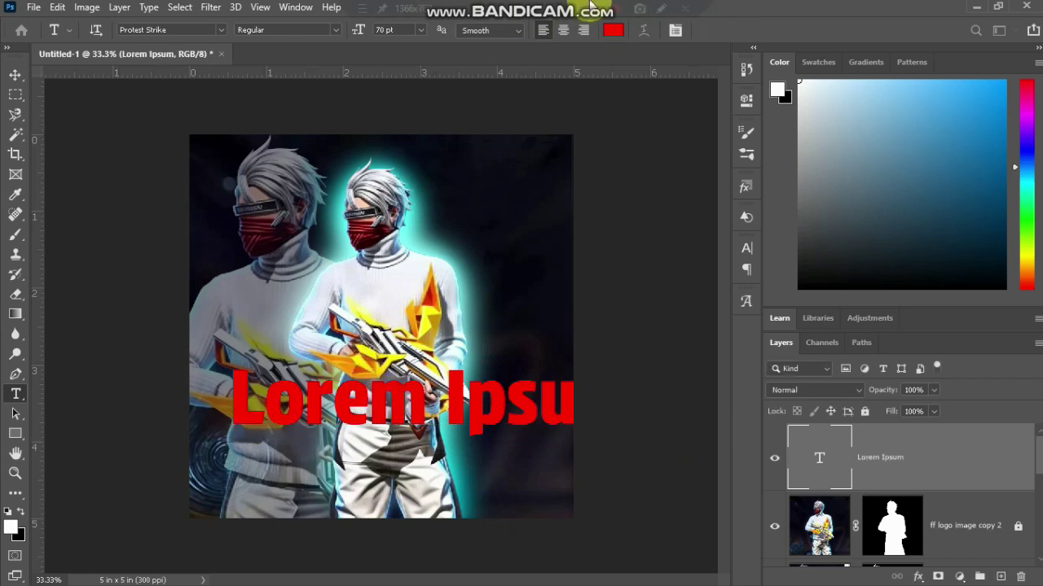
click(360, 313)
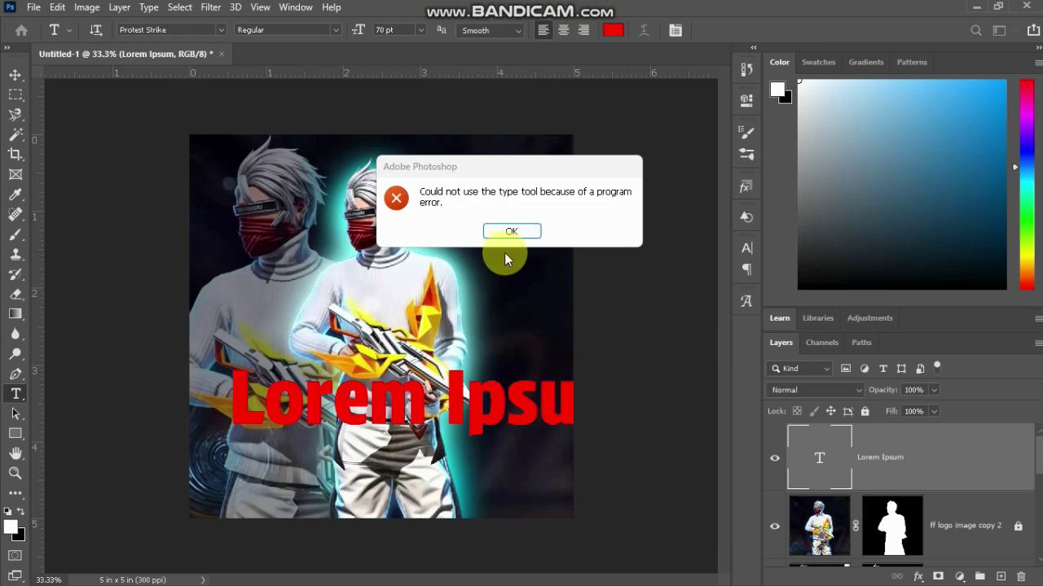
click(511, 231)
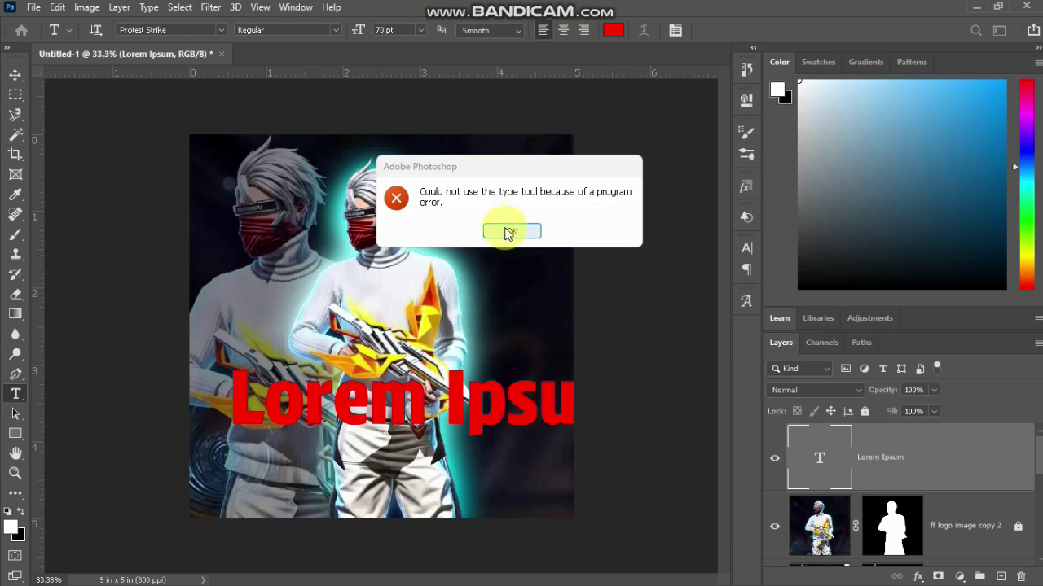
Replace the Lorem Ipsum placeholder text with the logo owner's name in capitals.
double_click(819, 452)
click(472, 416)
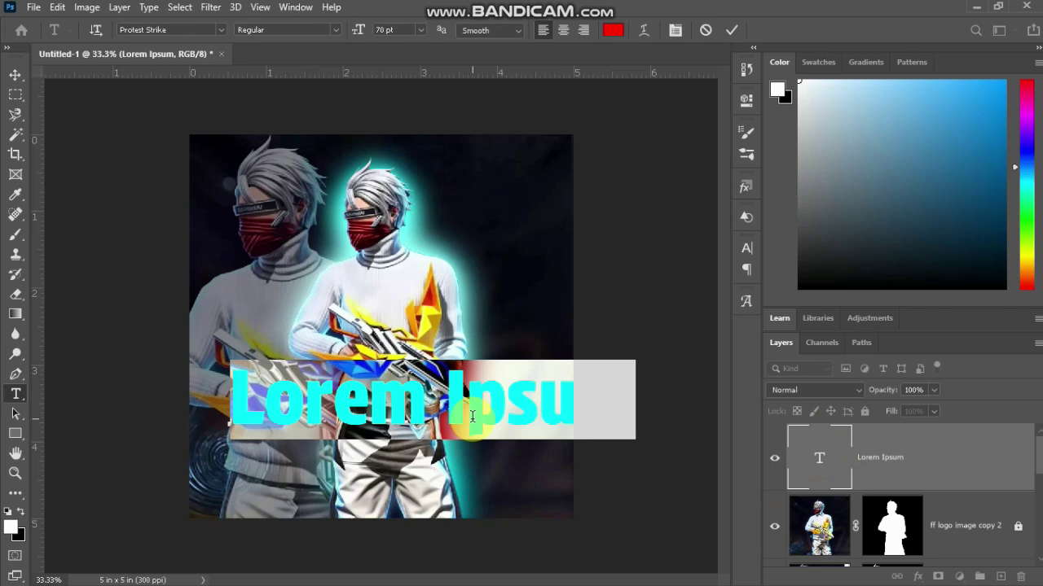
text(TTHA)
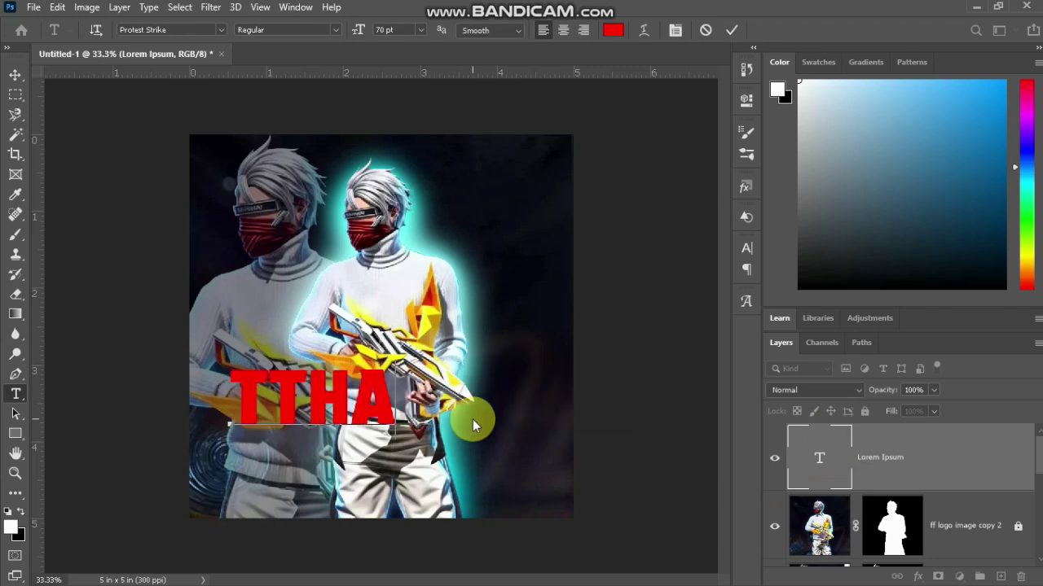
text(MINDU)
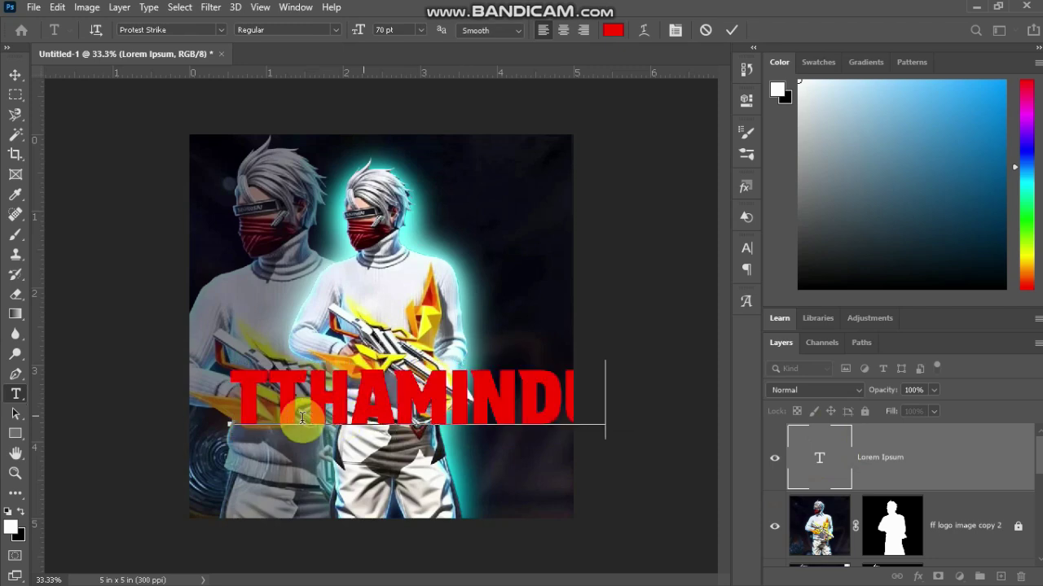
click(289, 413)
key(BackSpace)
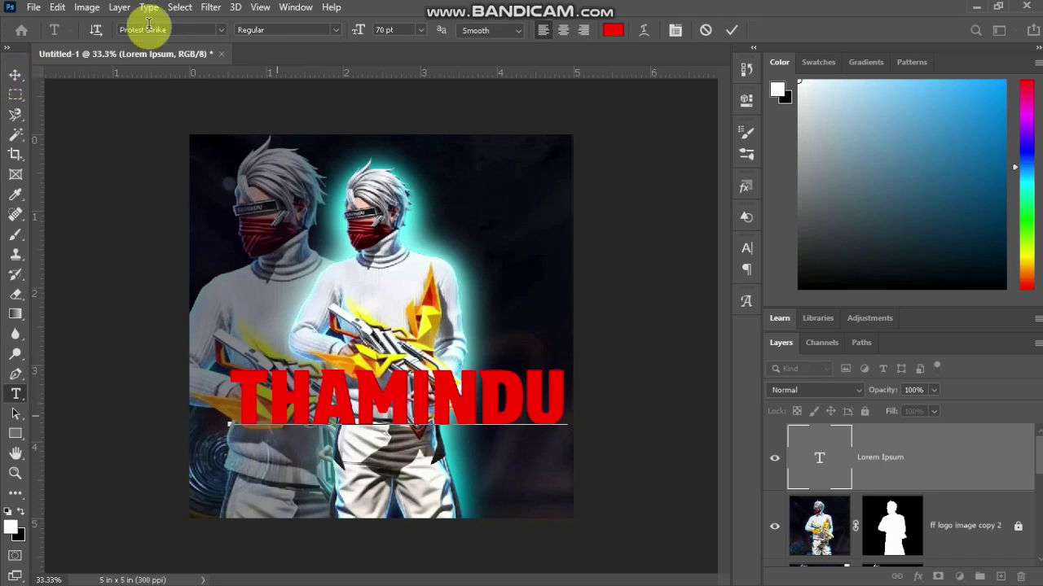
Add a second line reading "Edits" below the name in the text layer.
key(Return)
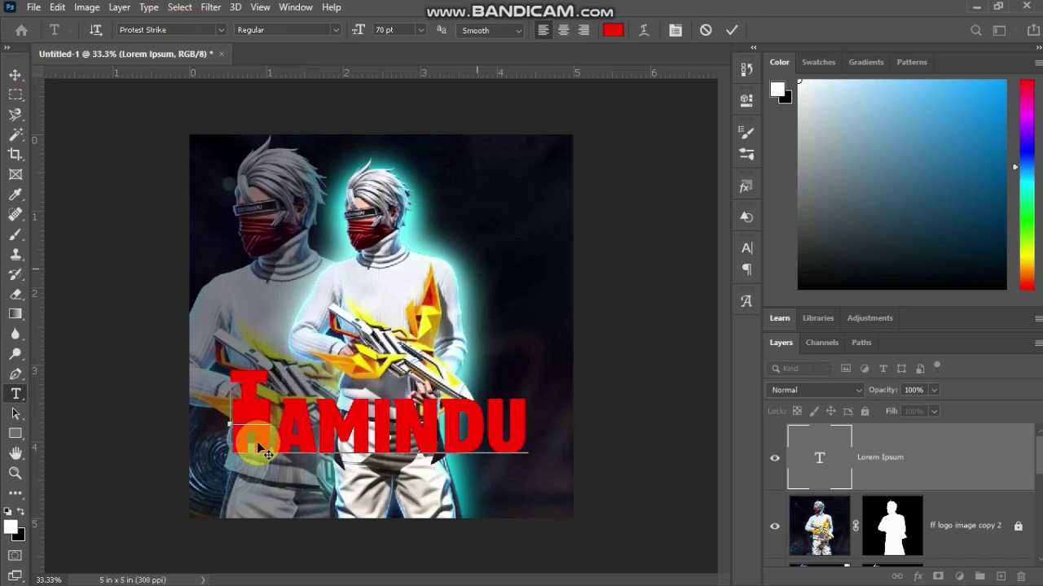
key(BackSpace)
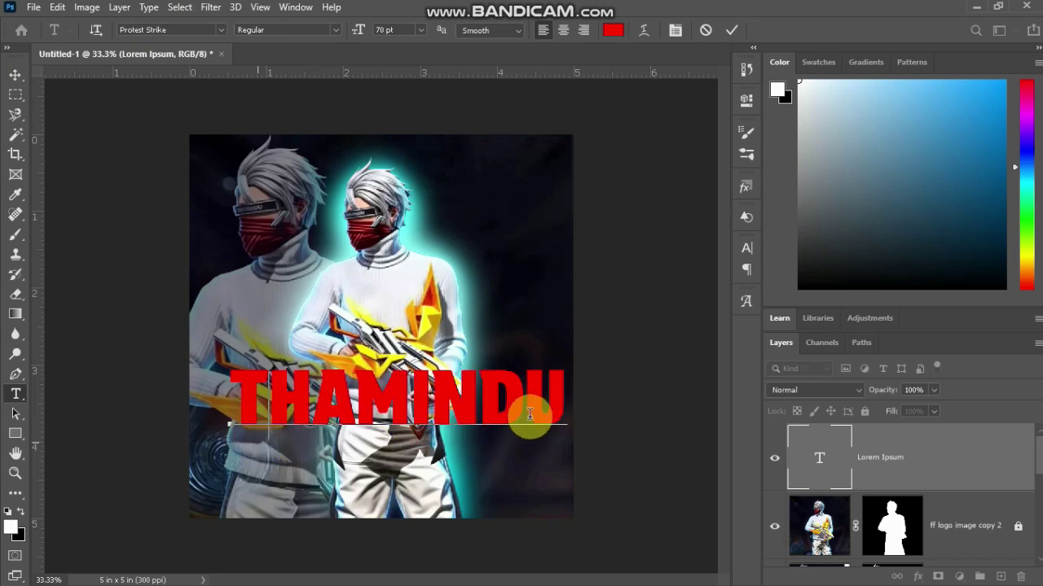
click(566, 388)
text(E)
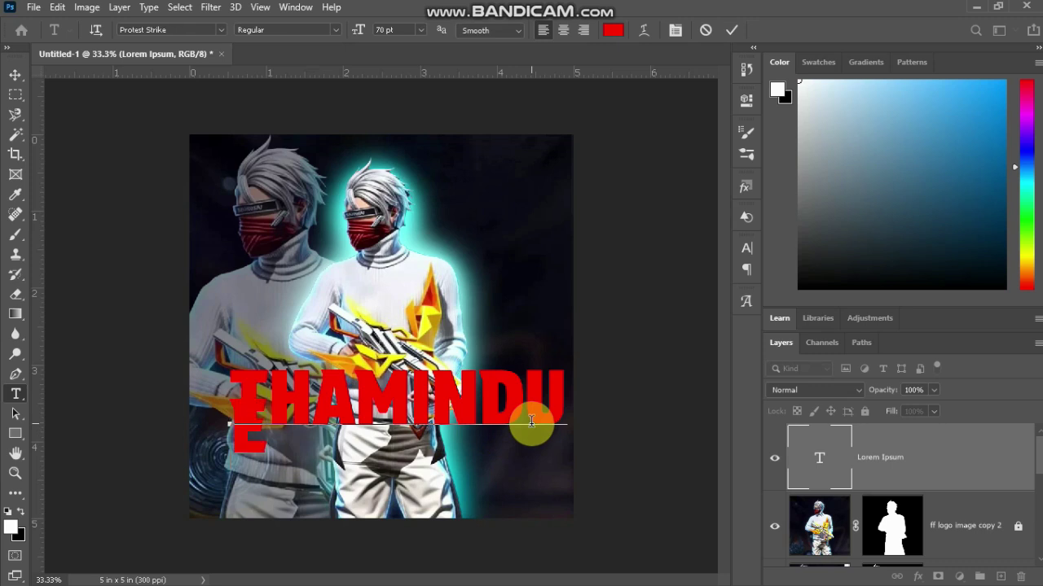
text(DI)
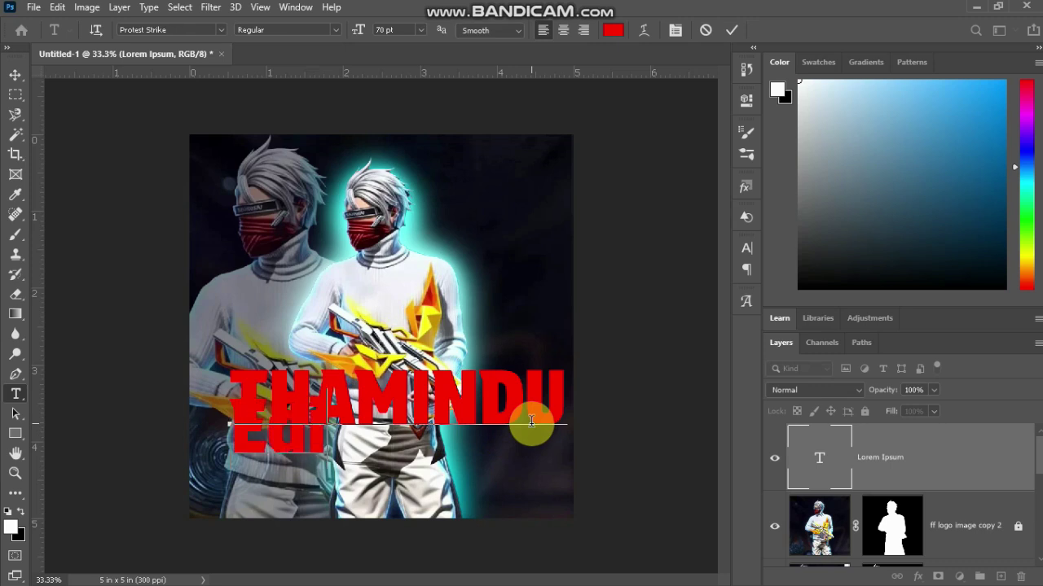
text(TS)
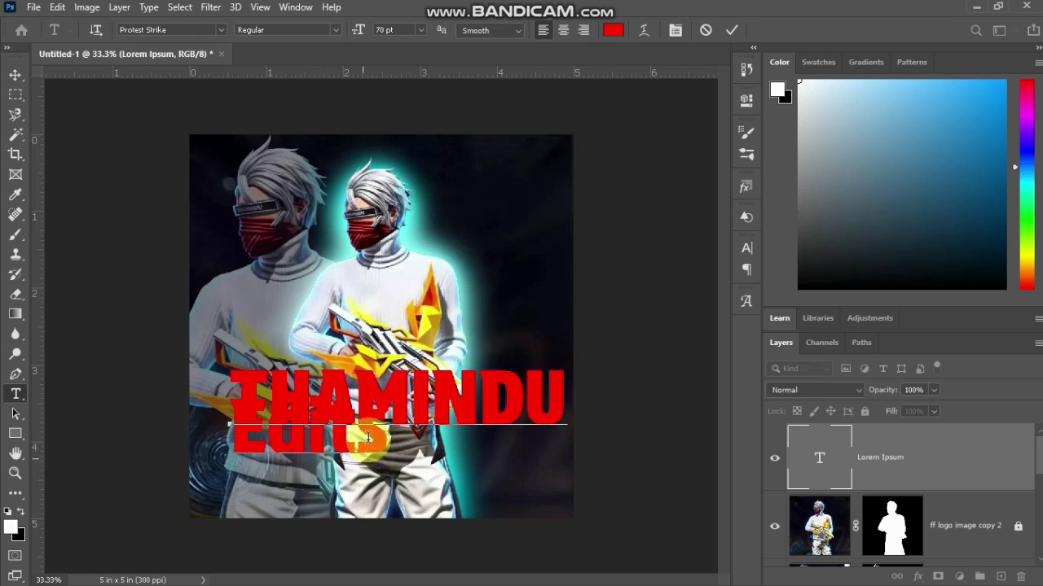
Set the leading of both text lines to 60 pt.
key(ctrl+a)
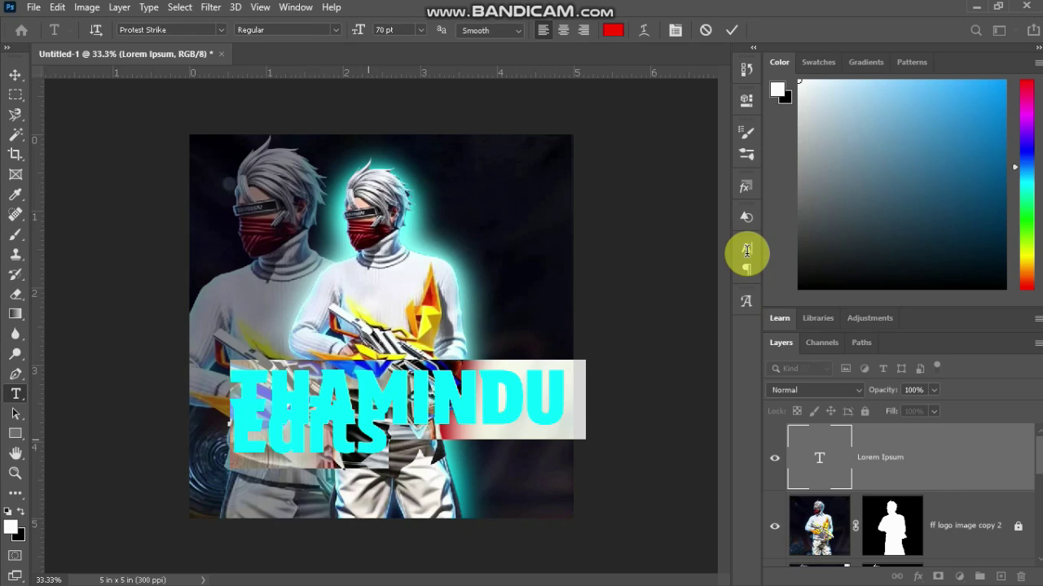
click(750, 252)
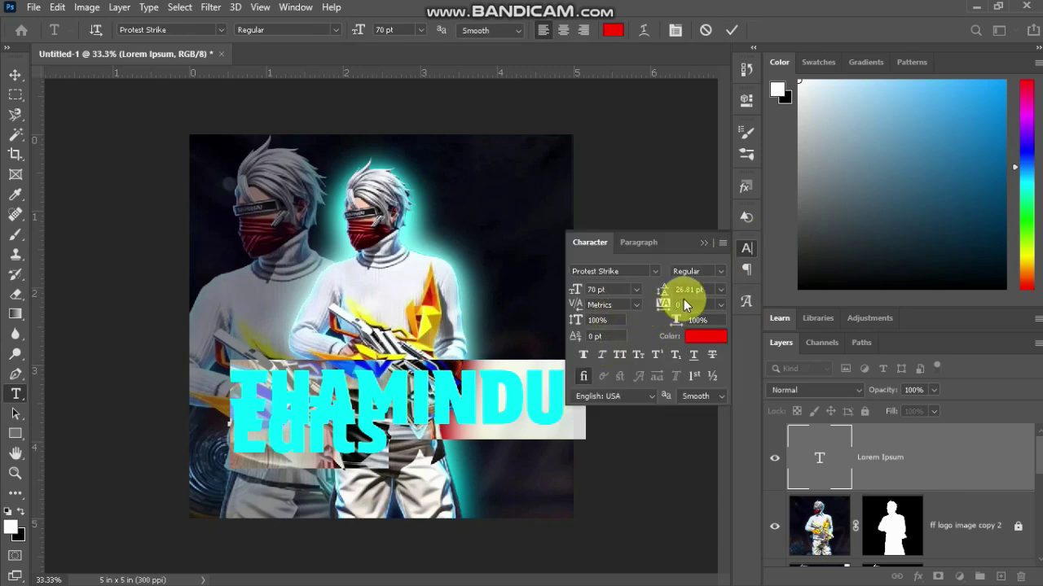
click(720, 289)
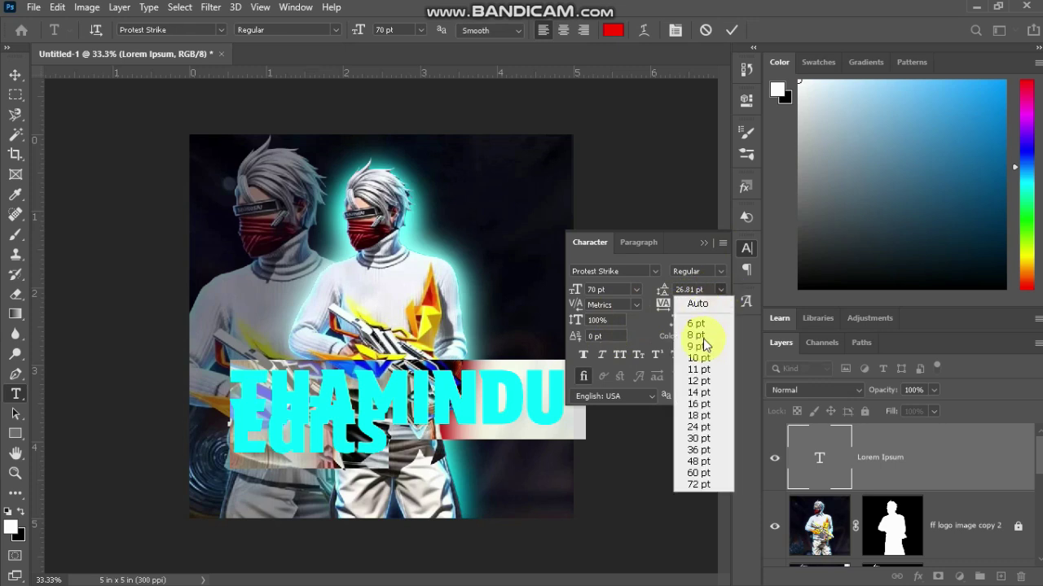
click(698, 451)
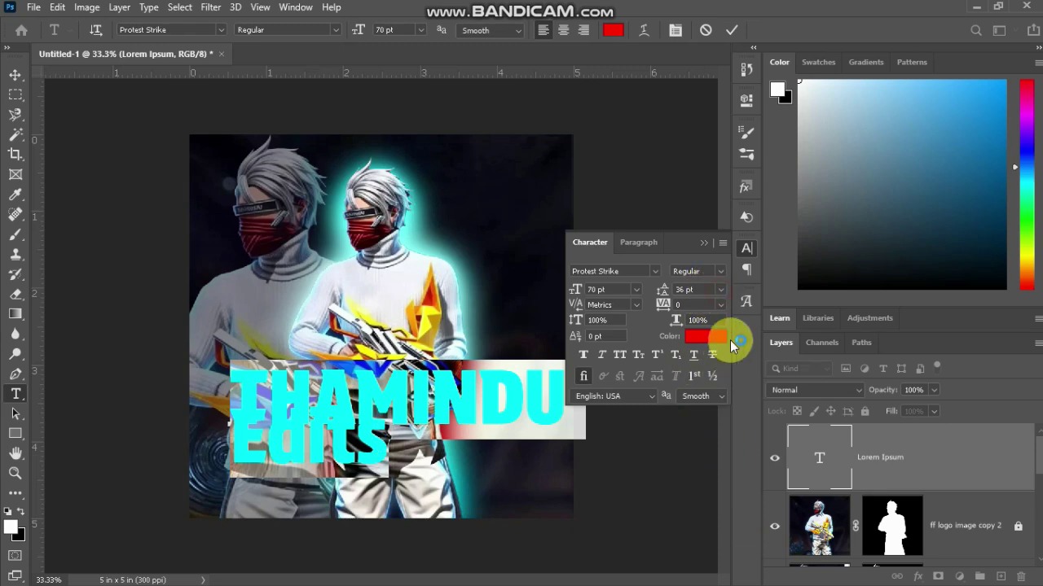
click(721, 289)
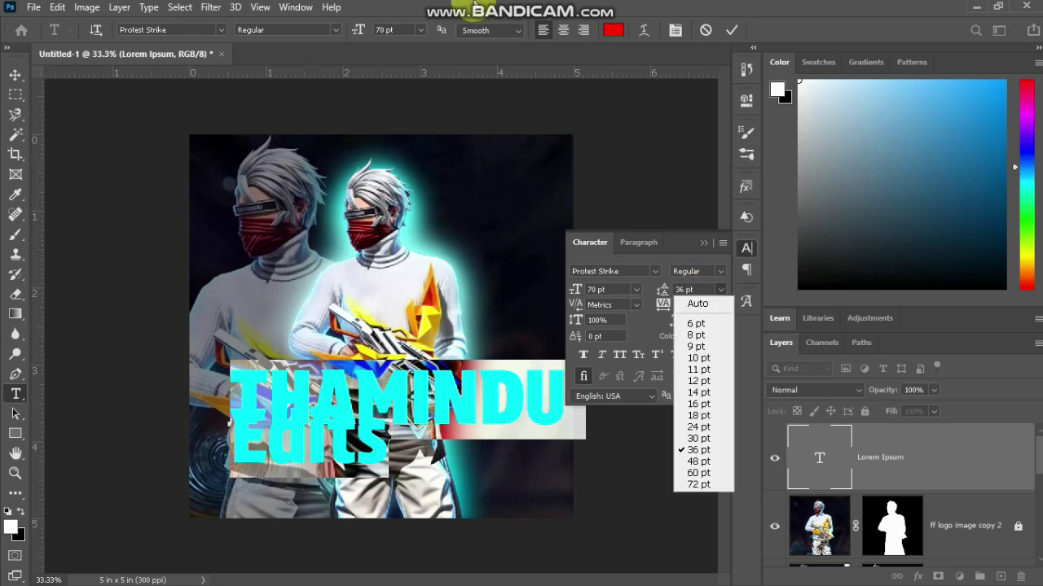
click(707, 462)
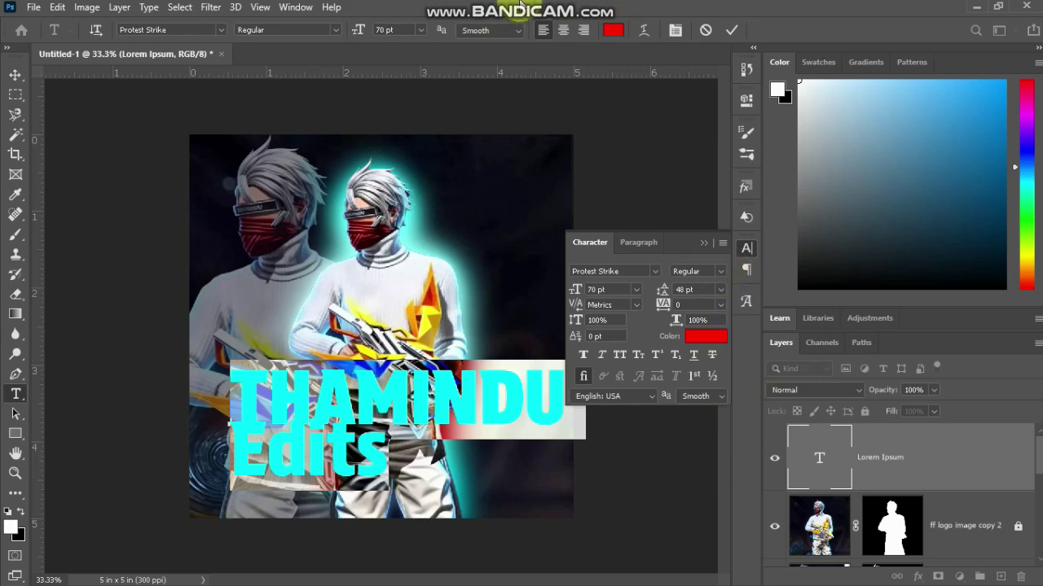
Centre-align the two text lines, move them over the lower part of the artwork, and commit the text.
mouse_move(521, 7)
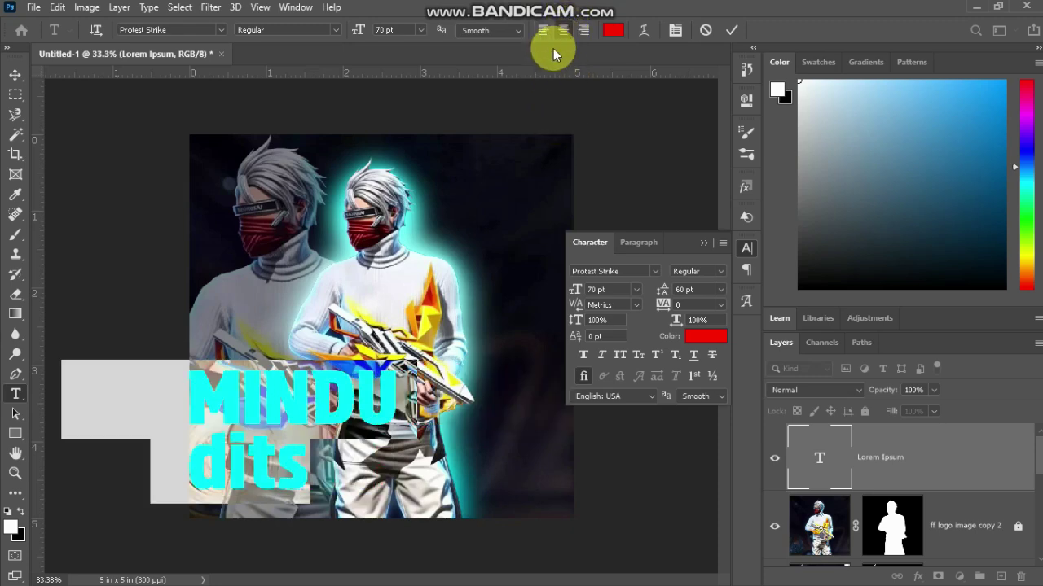
drag(202, 526, 366, 546)
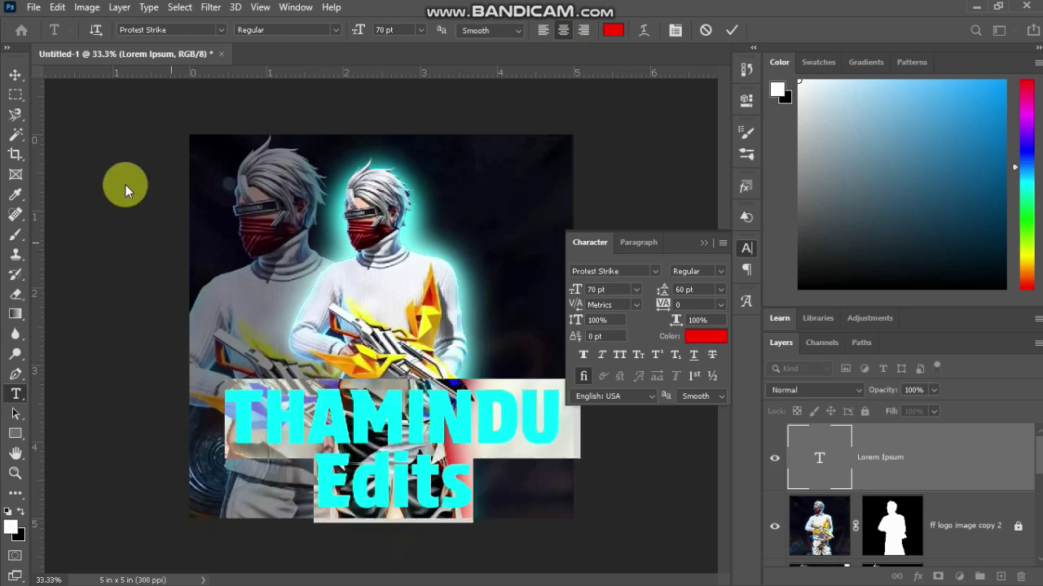
click(9, 73)
click(318, 320)
key(v)
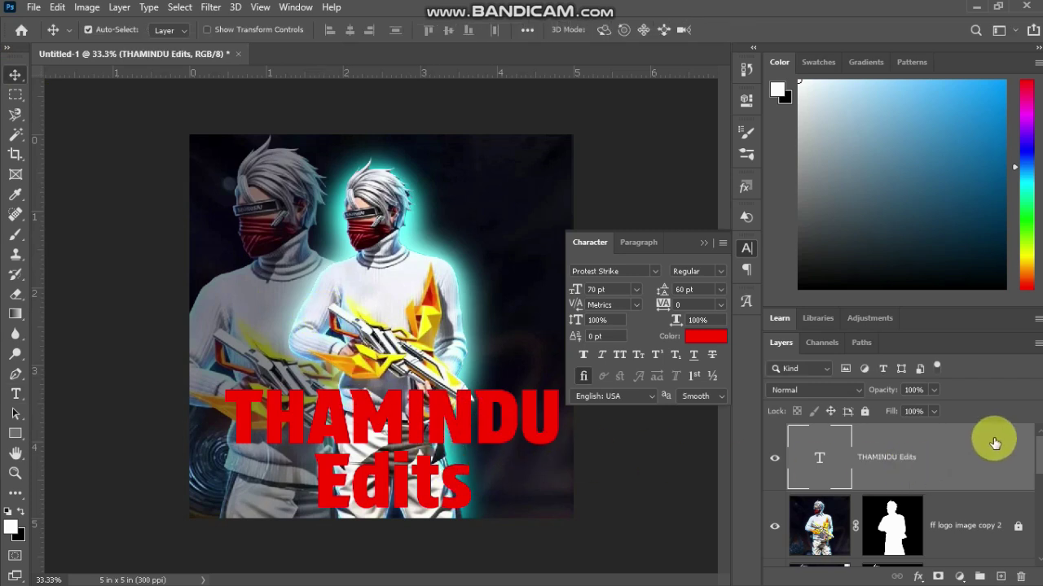
Add a Gradient Overlay with the Linear style to the text layer.
double_click(1012, 457)
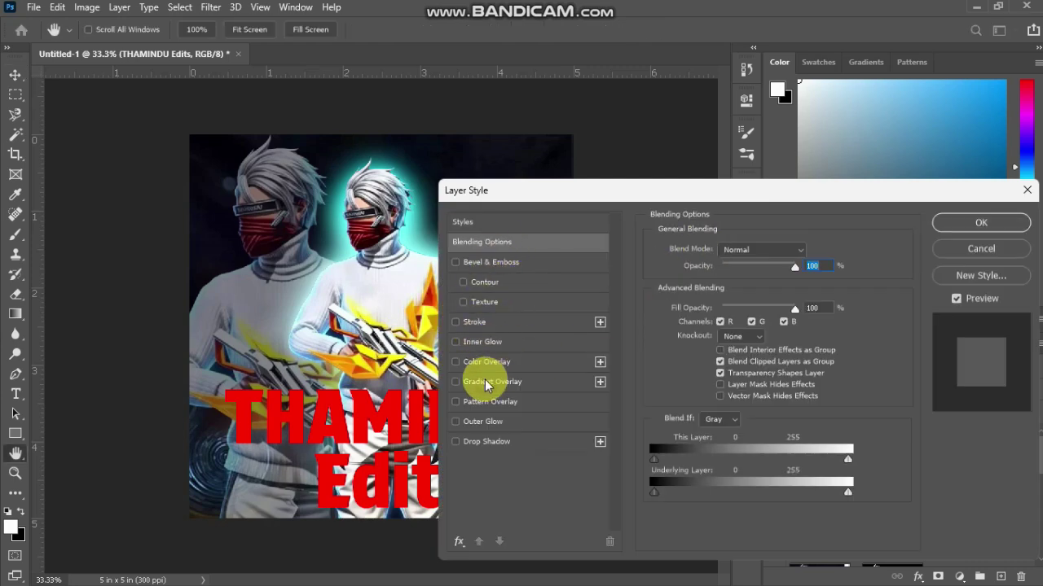
click(486, 381)
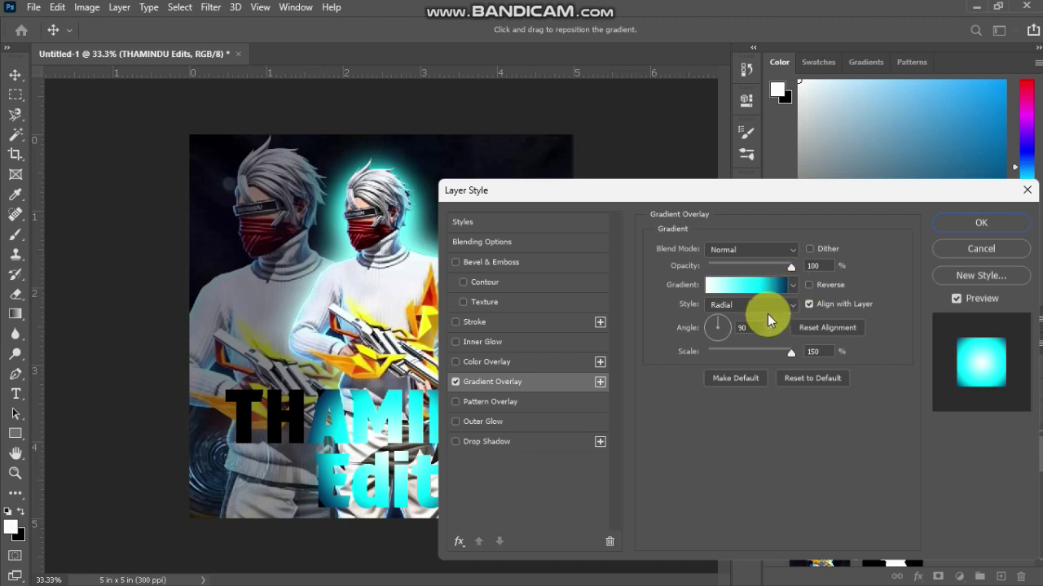
click(767, 305)
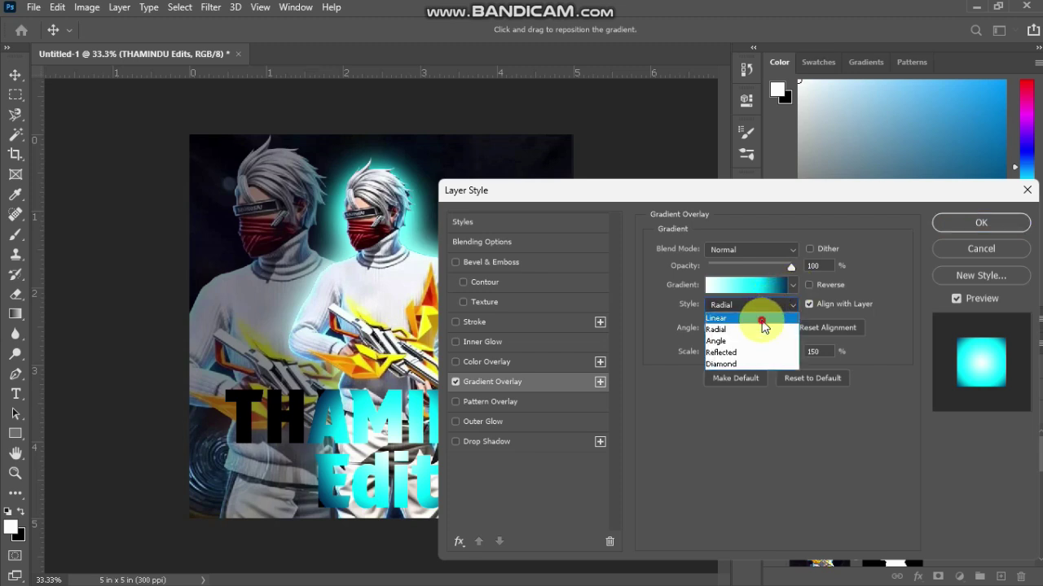
click(761, 320)
Edit the text's overlay gradient and remove its extra colour stops, leaving one stop at each end.
click(793, 285)
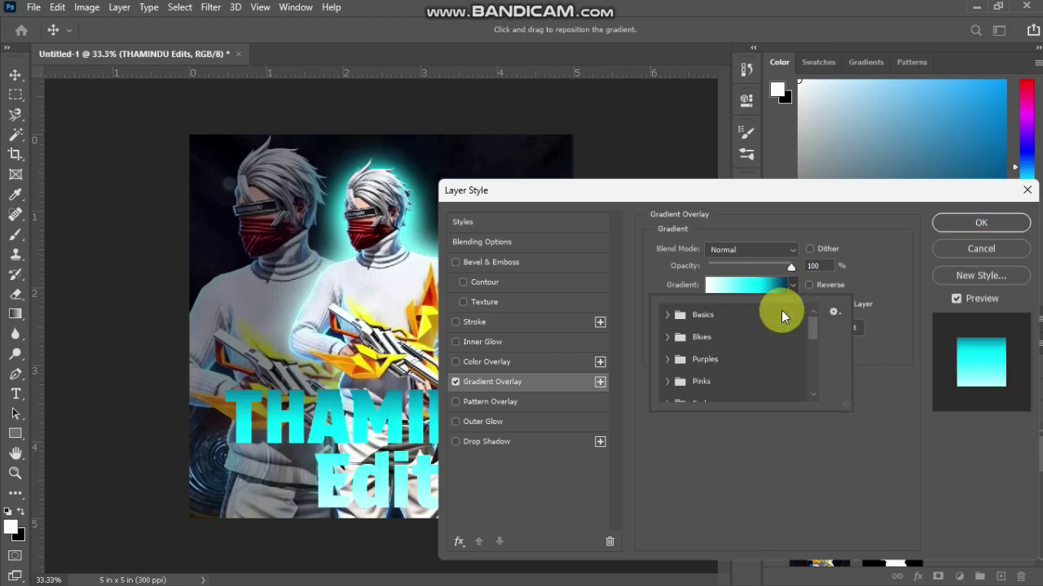
click(759, 289)
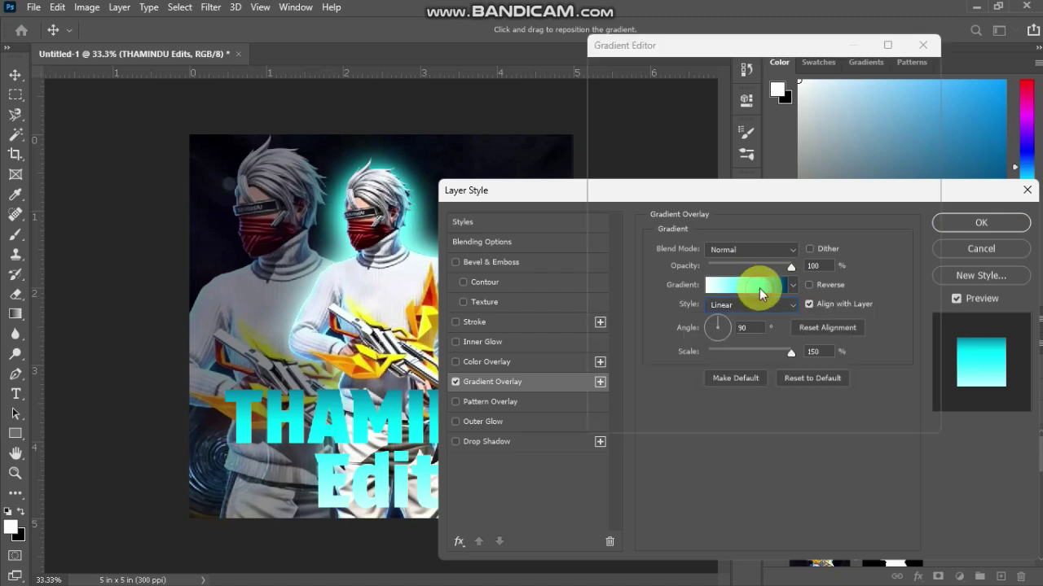
click(918, 327)
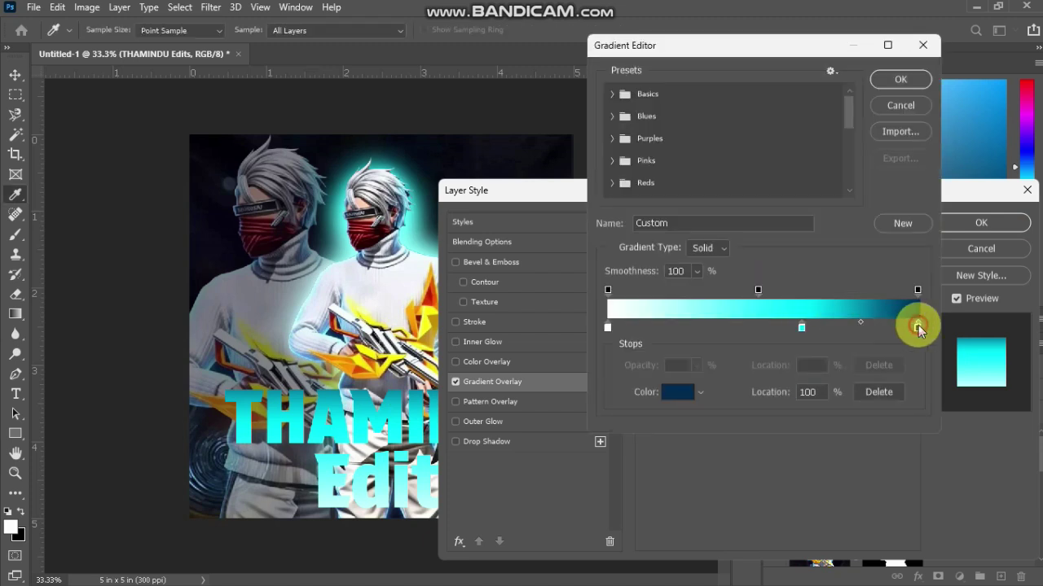
key(BackSpace)
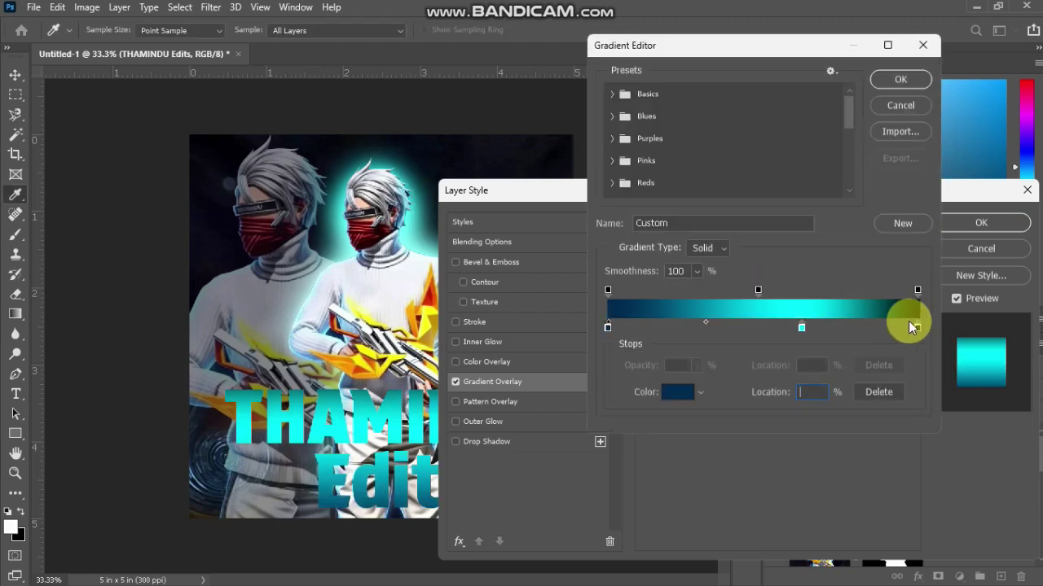
click(802, 327)
key(BackSpace)
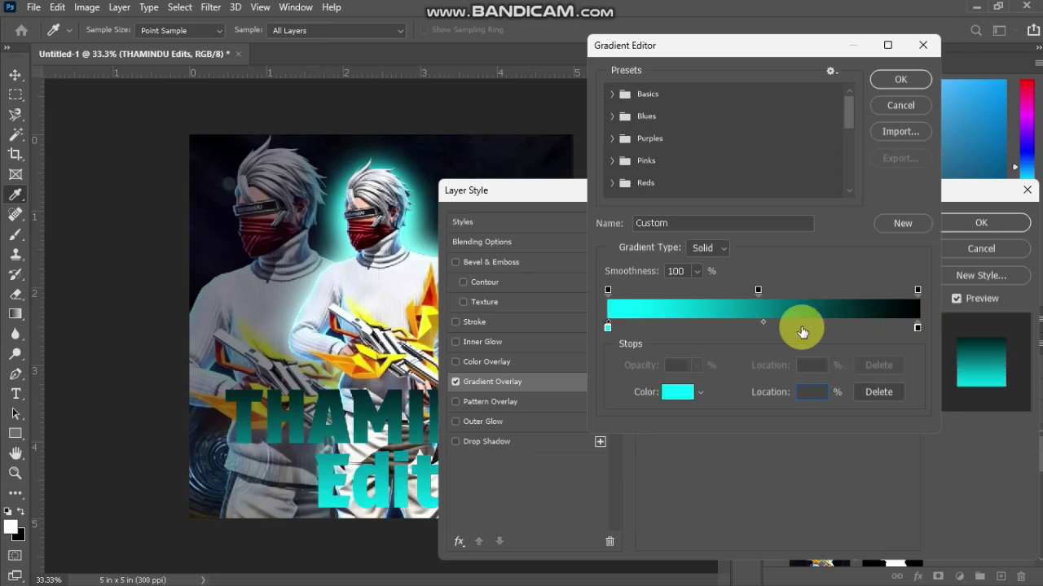
Set the colour of the overlay gradient's end stop to white.
mouse_move(448, 6)
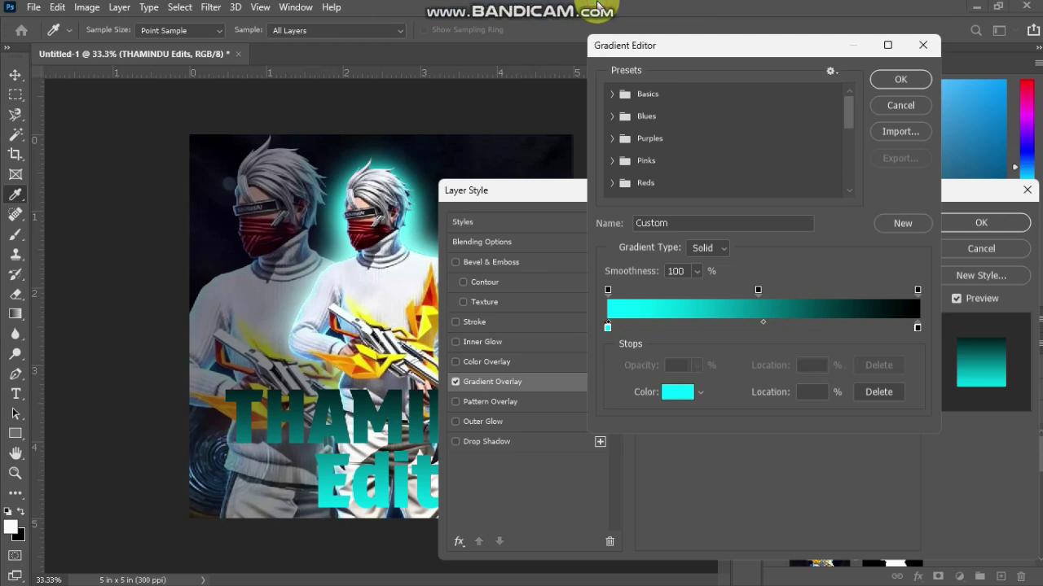
click(679, 395)
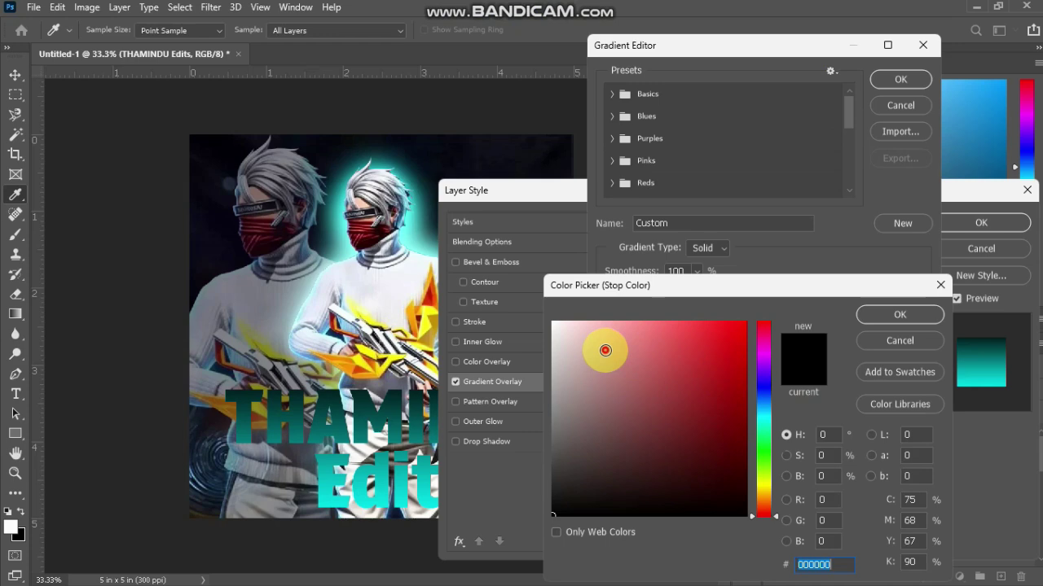
drag(605, 351, 552, 321)
click(878, 315)
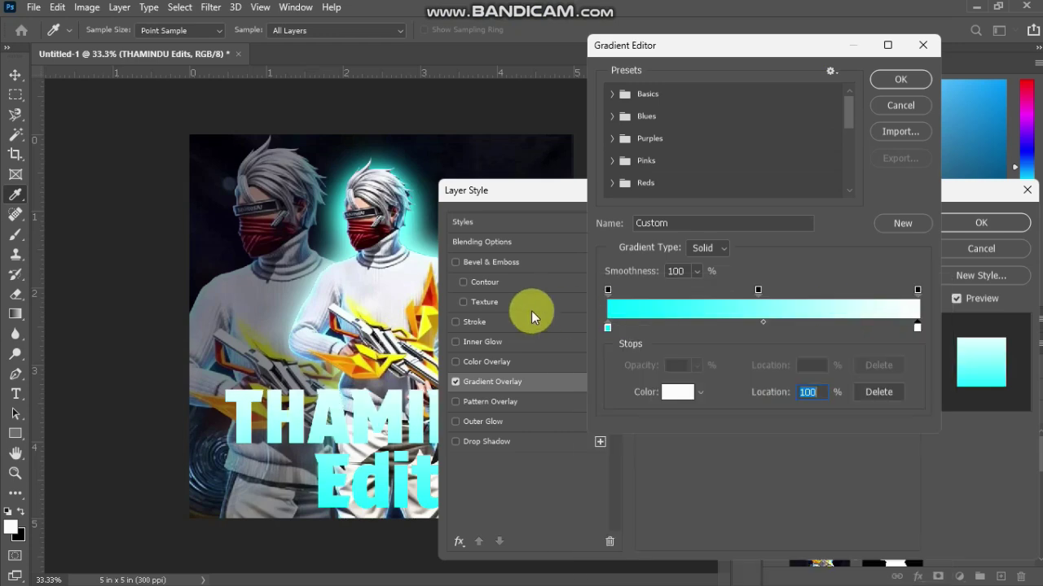
Set the gradient's start stop to light grey d3d3d3 and accept the edited gradient.
click(607, 327)
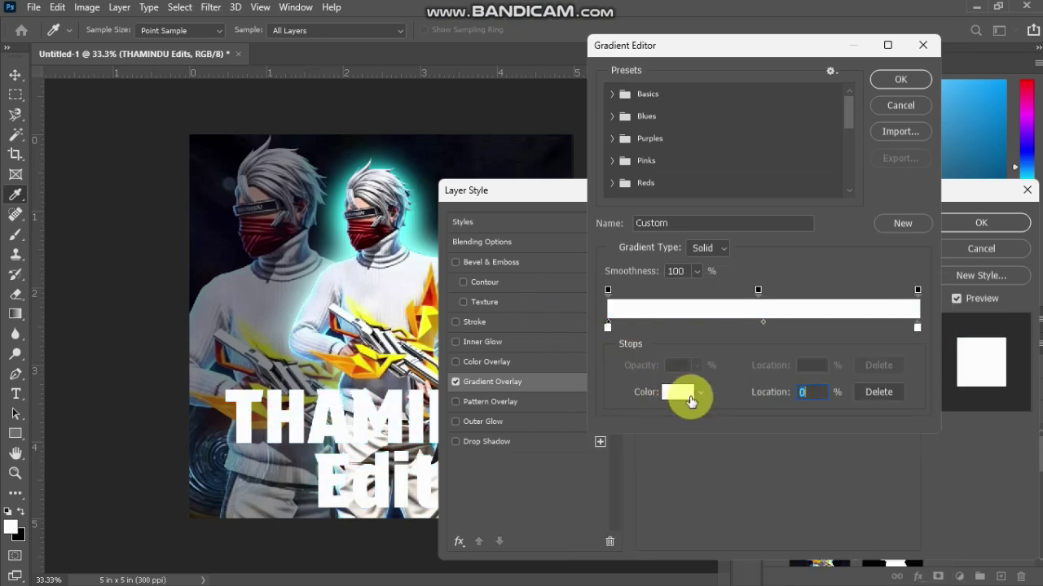
click(674, 391)
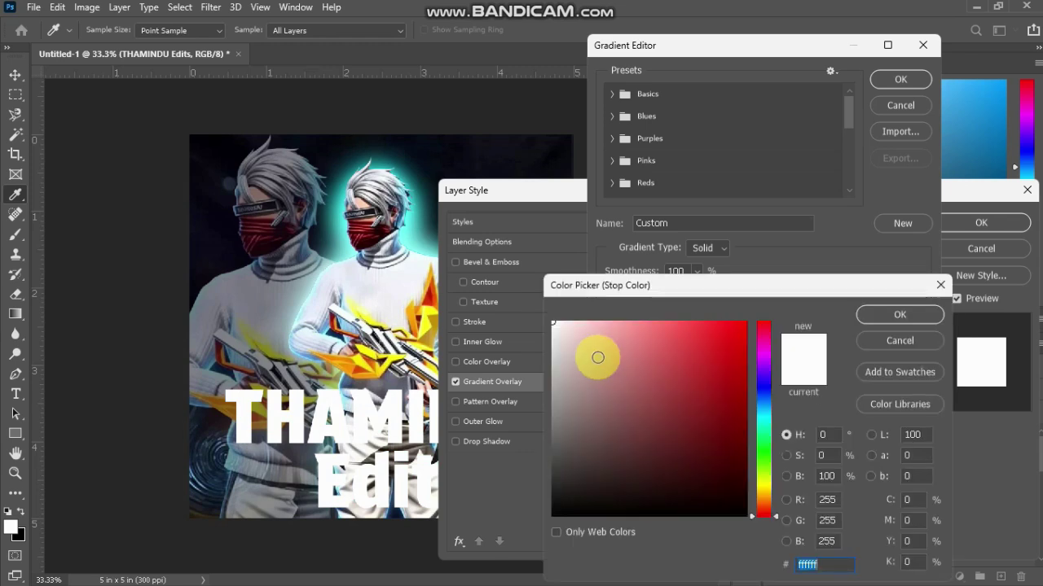
drag(557, 353, 548, 358)
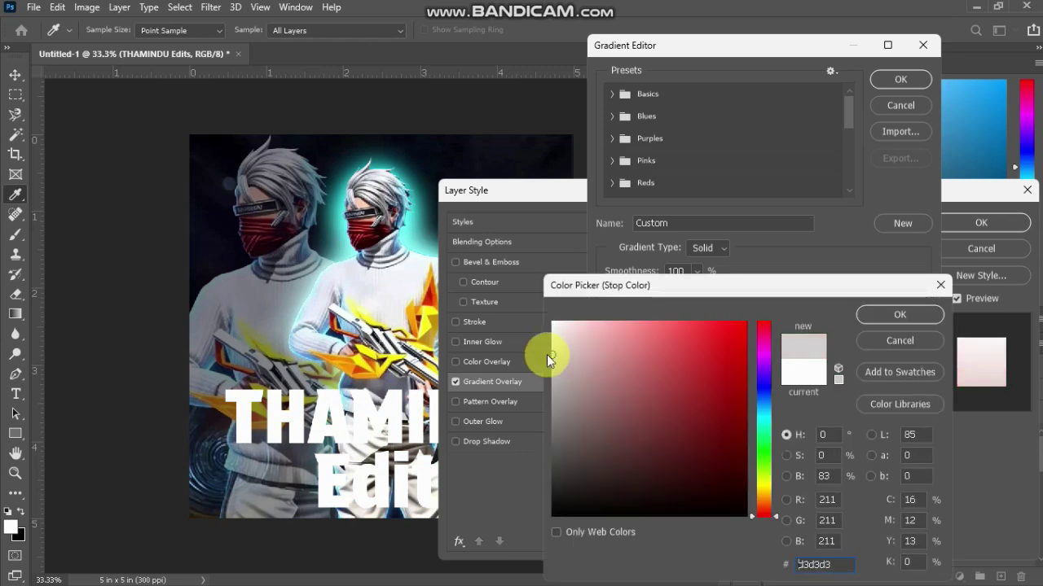
click(869, 320)
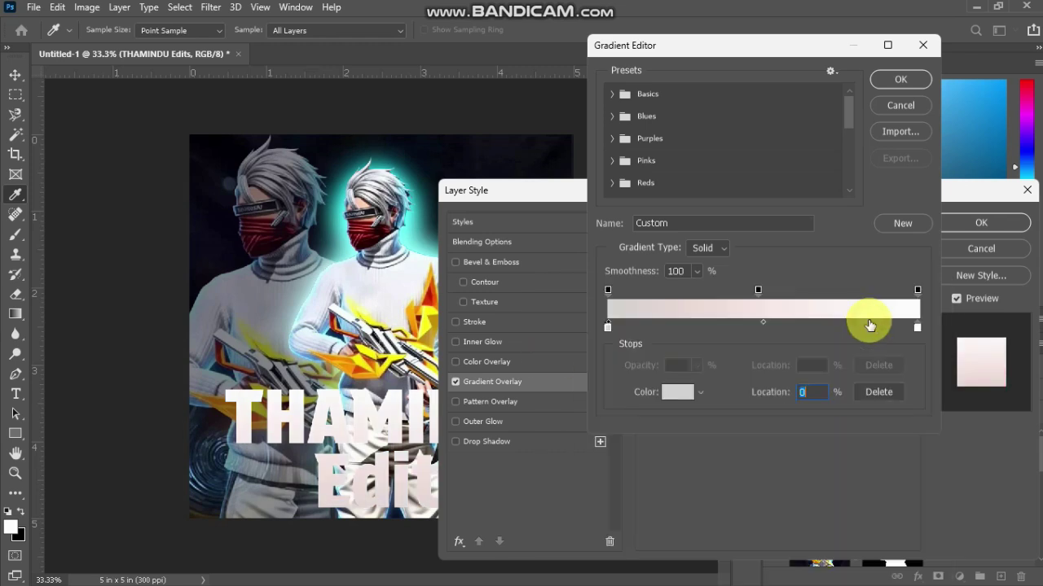
click(902, 80)
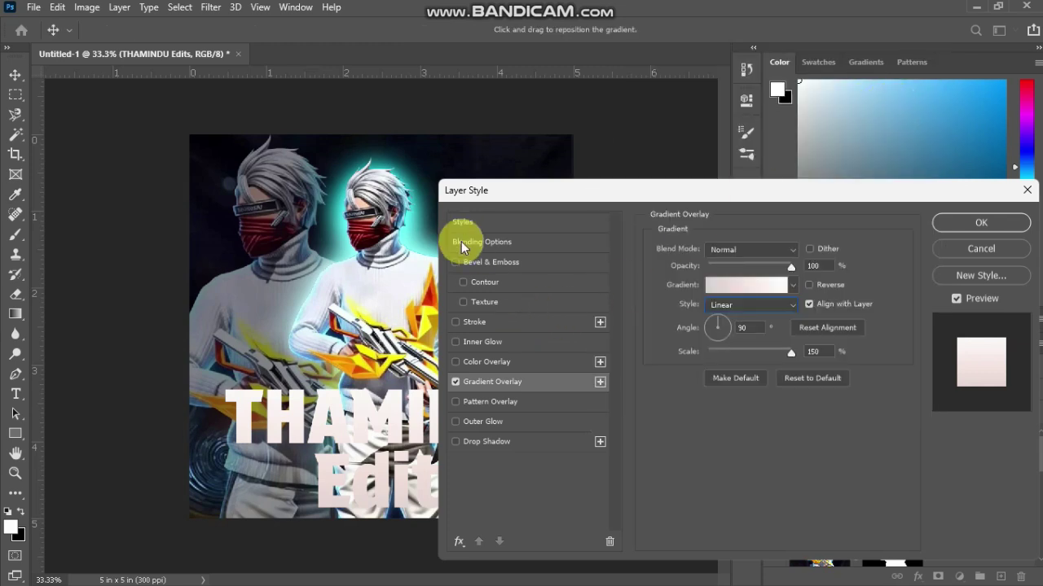
Enable Bevel & Emboss on the text layer and add an outside stroke coloured bright cyan.
click(455, 262)
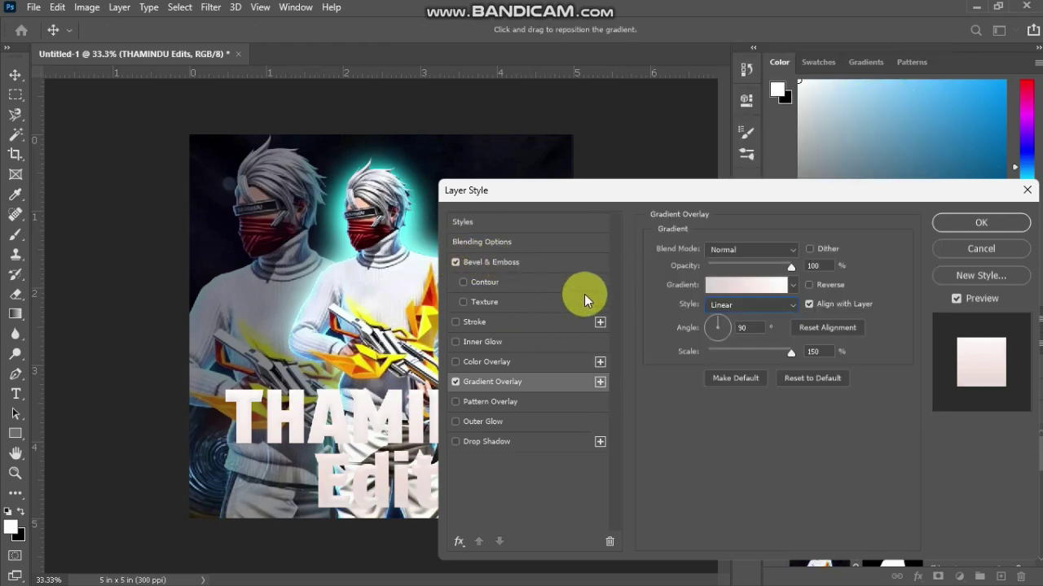
click(577, 264)
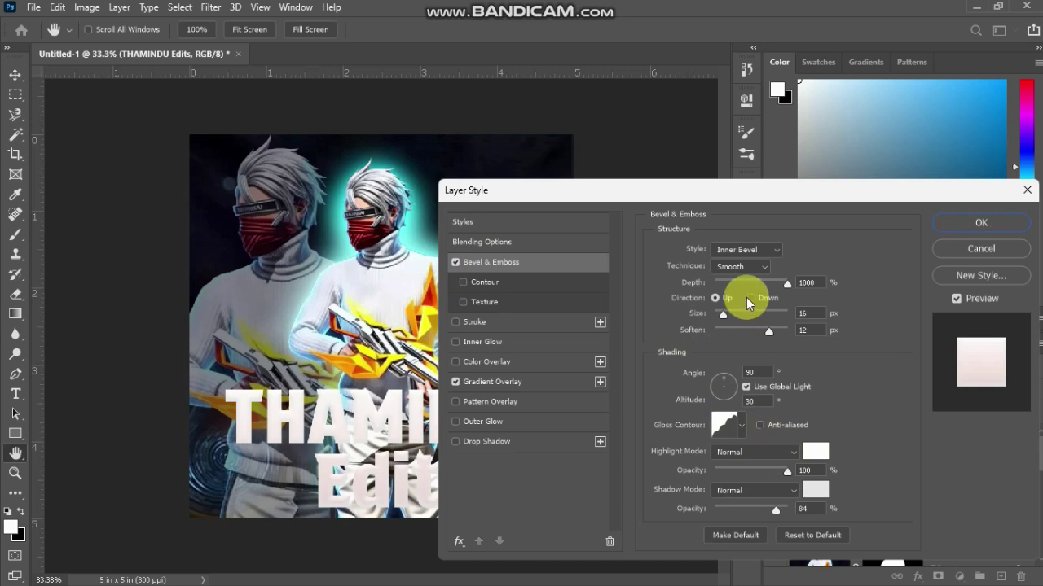
click(545, 320)
click(686, 360)
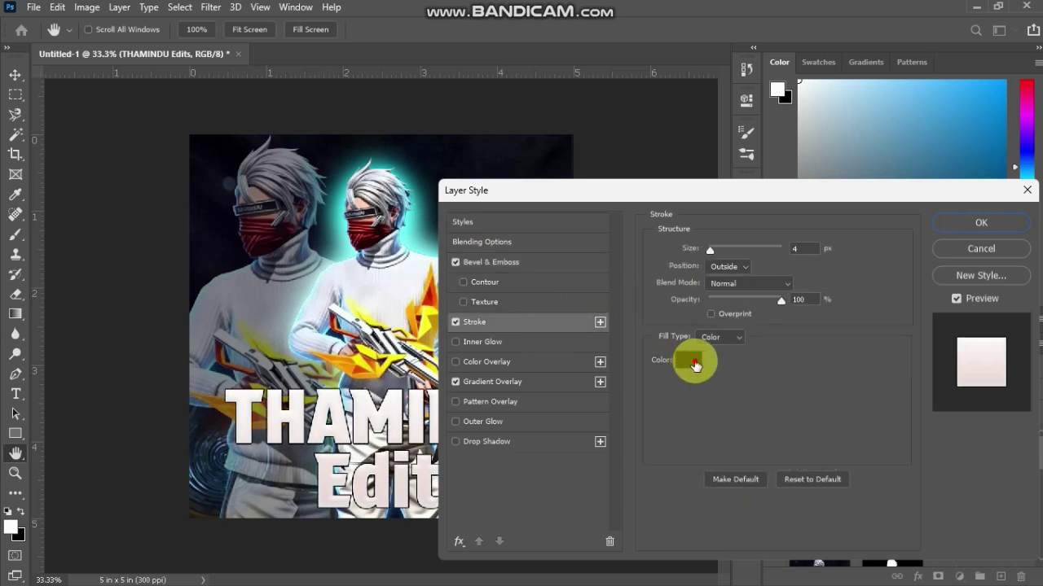
click(769, 421)
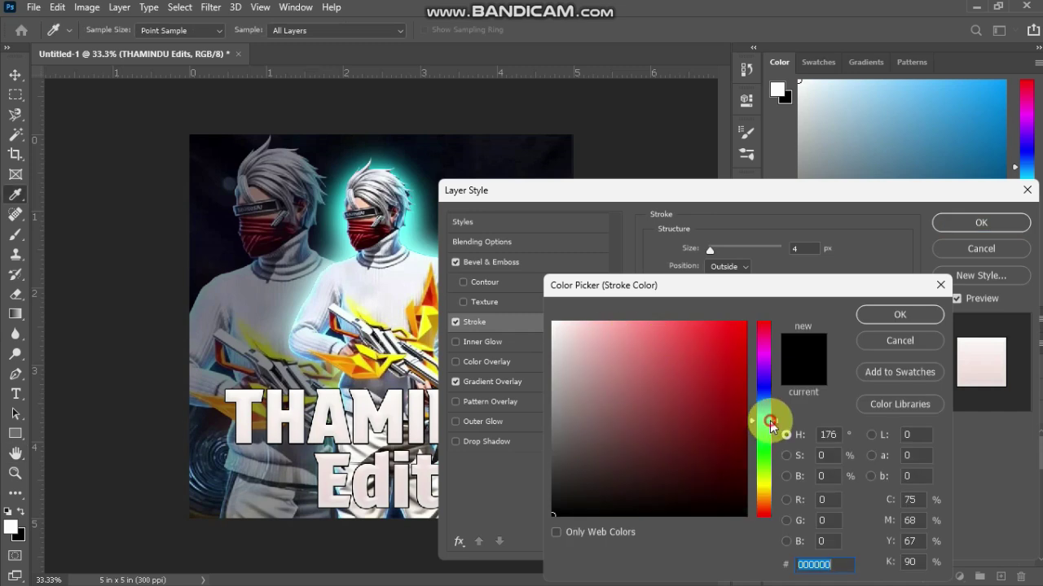
drag(709, 365, 791, 291)
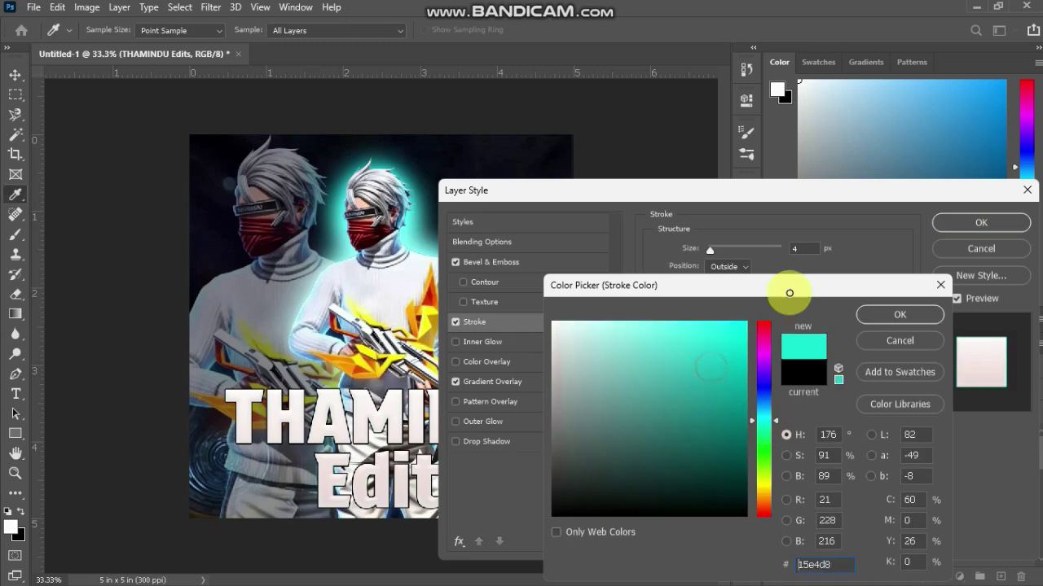
click(893, 317)
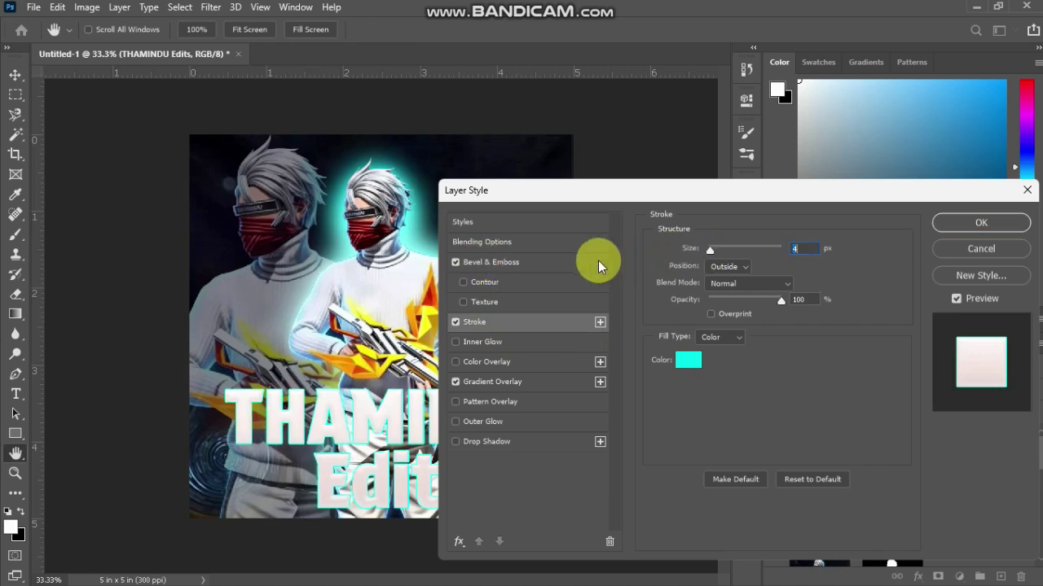
Set the text's Bevel & Emboss size to 24 px and apply the layer style.
click(572, 263)
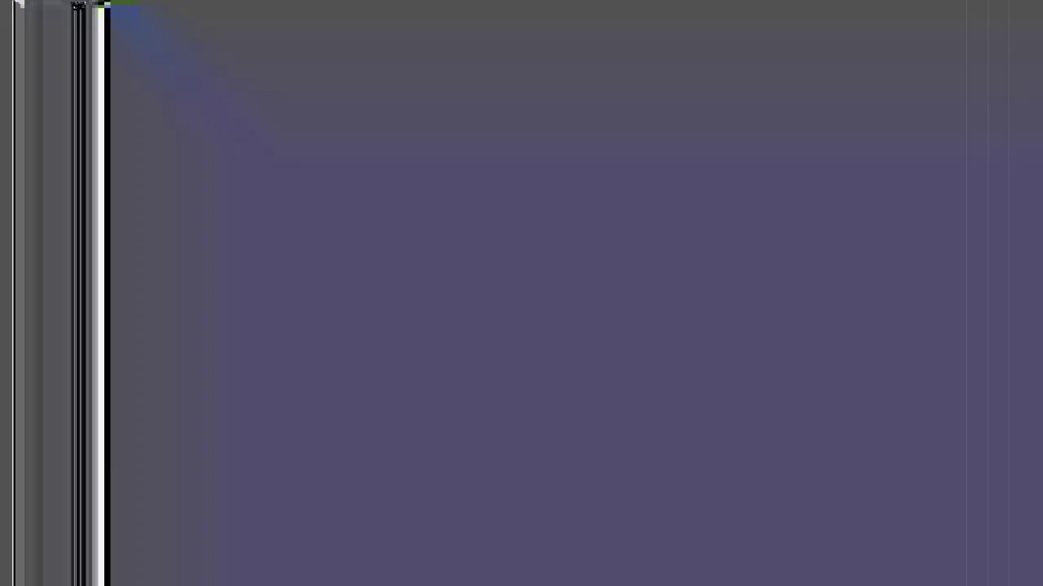
click(724, 317)
drag(726, 323, 729, 323)
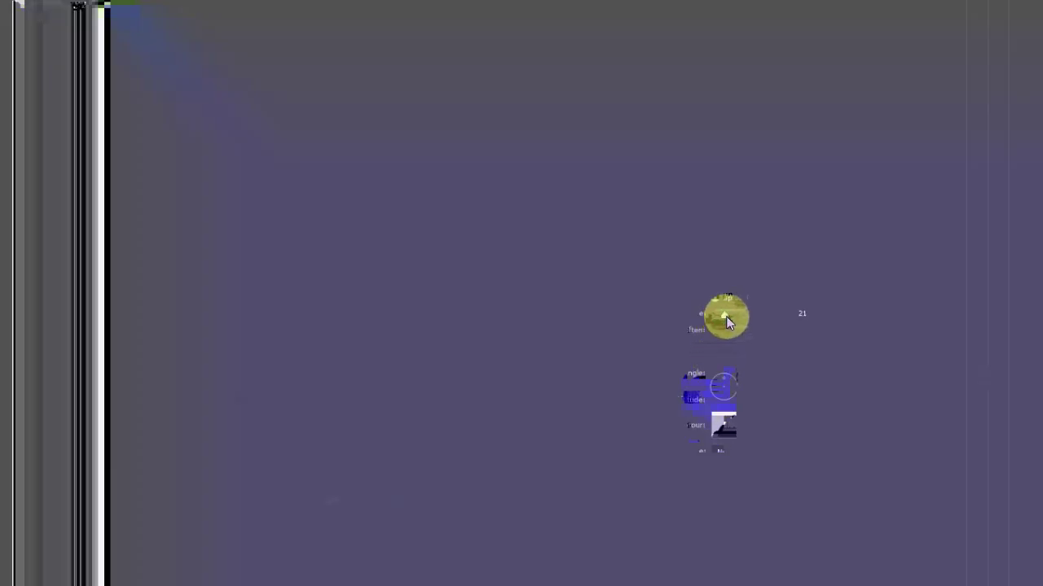
click(1016, 226)
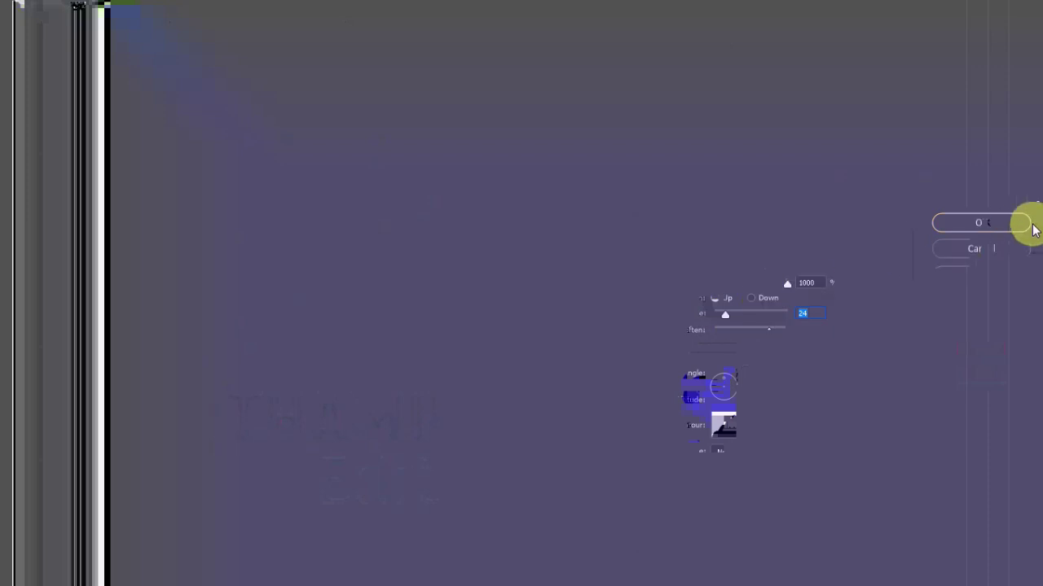
click(985, 222)
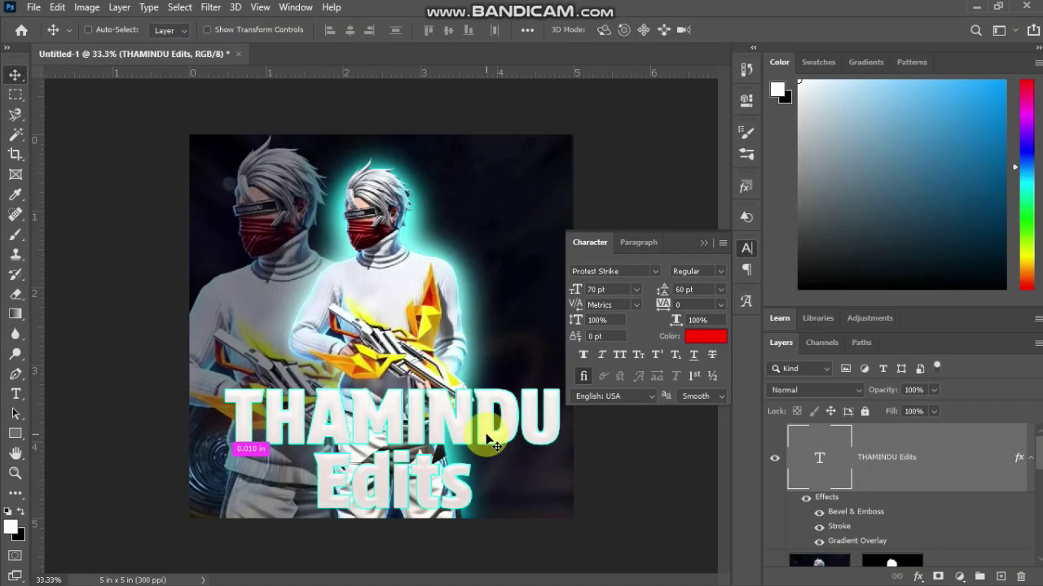
Duplicate the styled text layer and toggle off the visibility of the copy's effects.
key(ctrl+j)
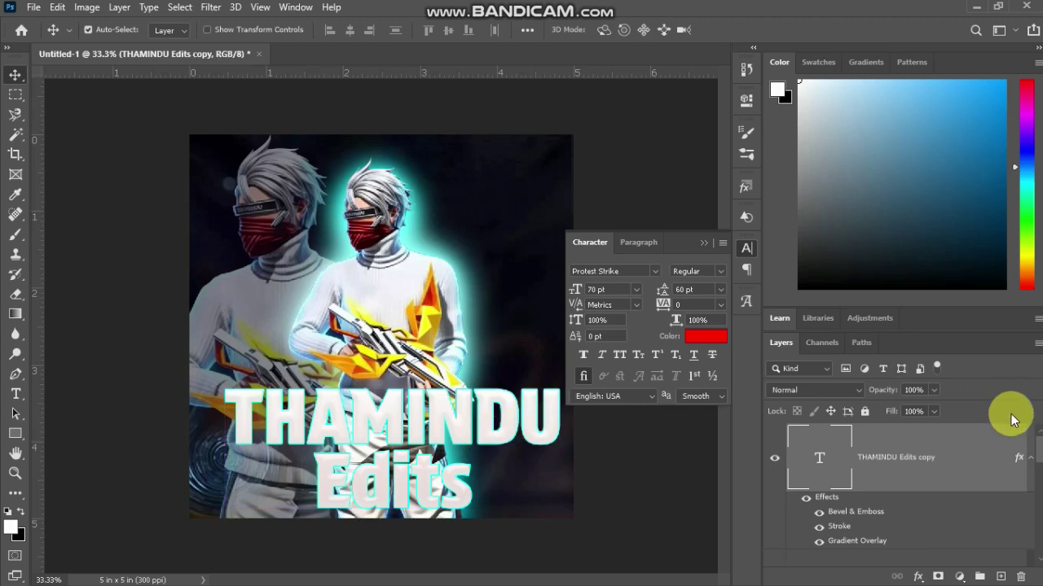
click(806, 498)
Restyle the text copy with only a cyan Color Overlay and an Outer Glow, disabling its Bevel & Emboss, Stroke and Gradient Overlay.
double_click(983, 467)
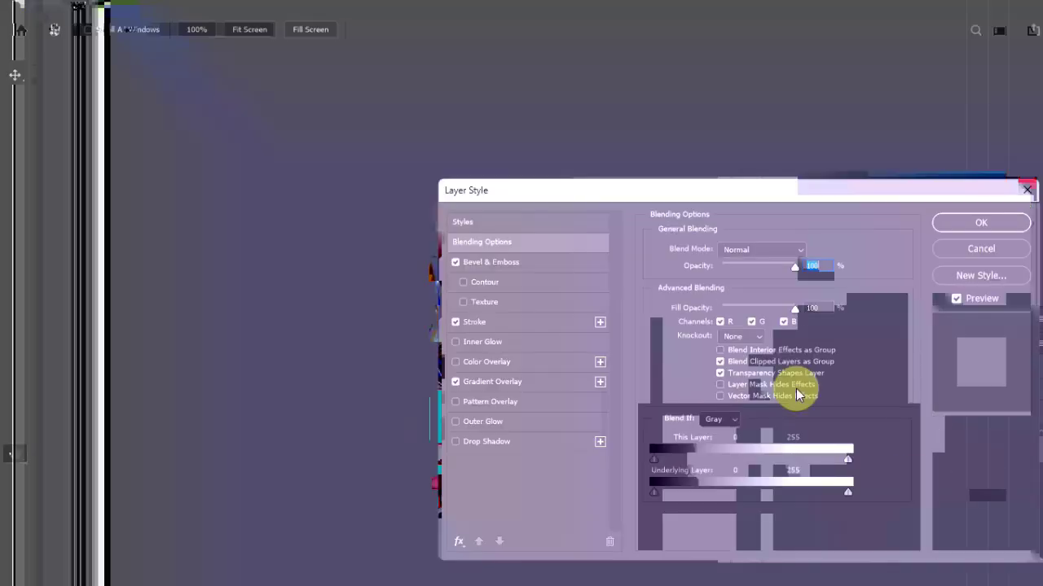
click(479, 361)
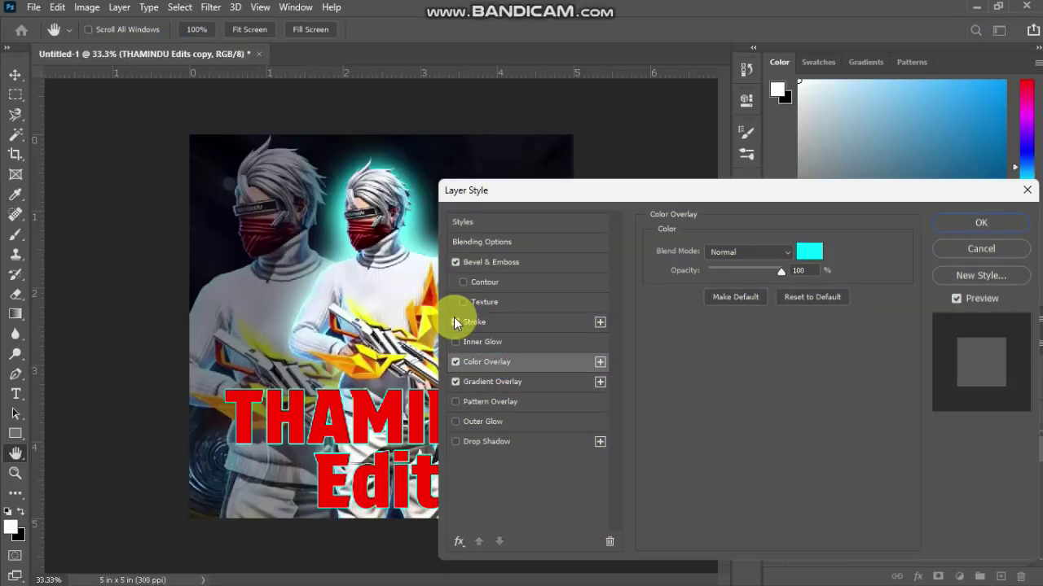
click(456, 321)
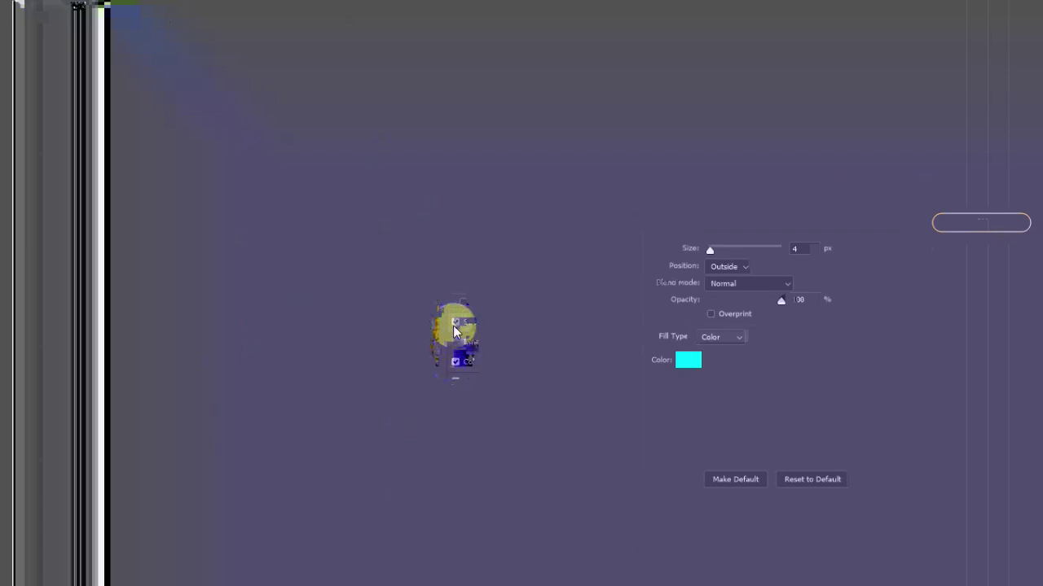
click(454, 324)
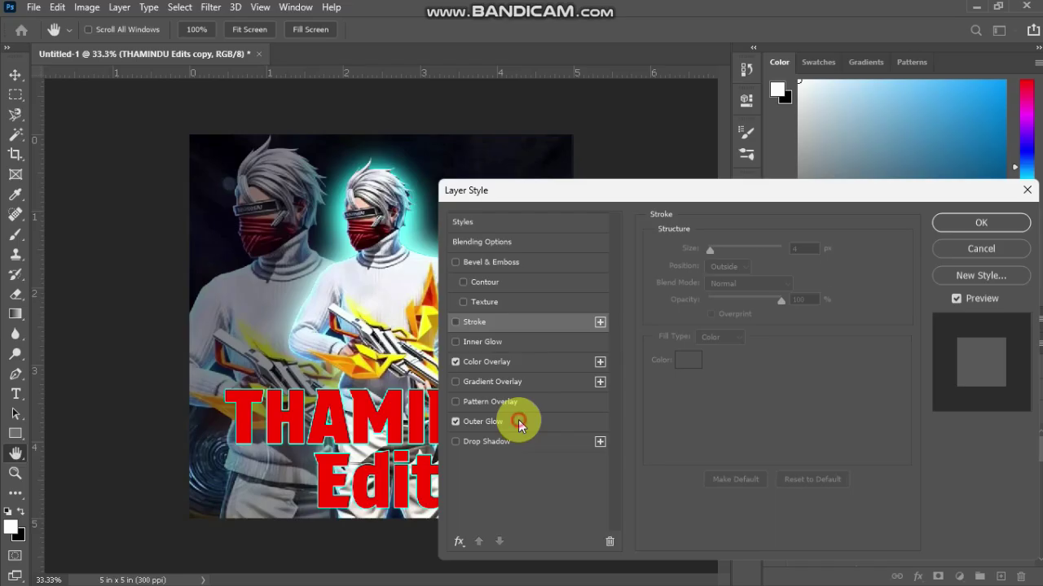
click(518, 420)
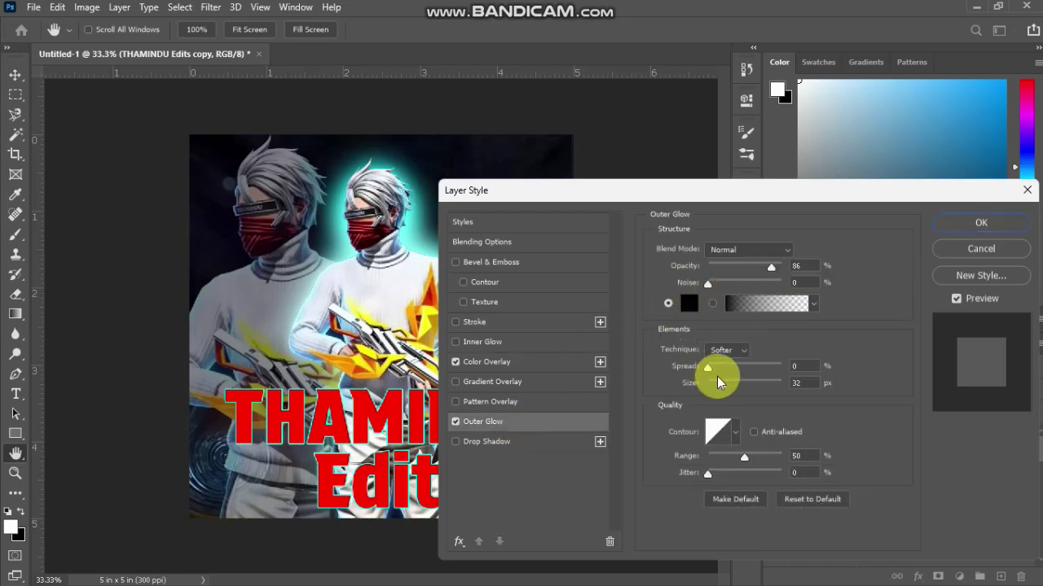
click(970, 222)
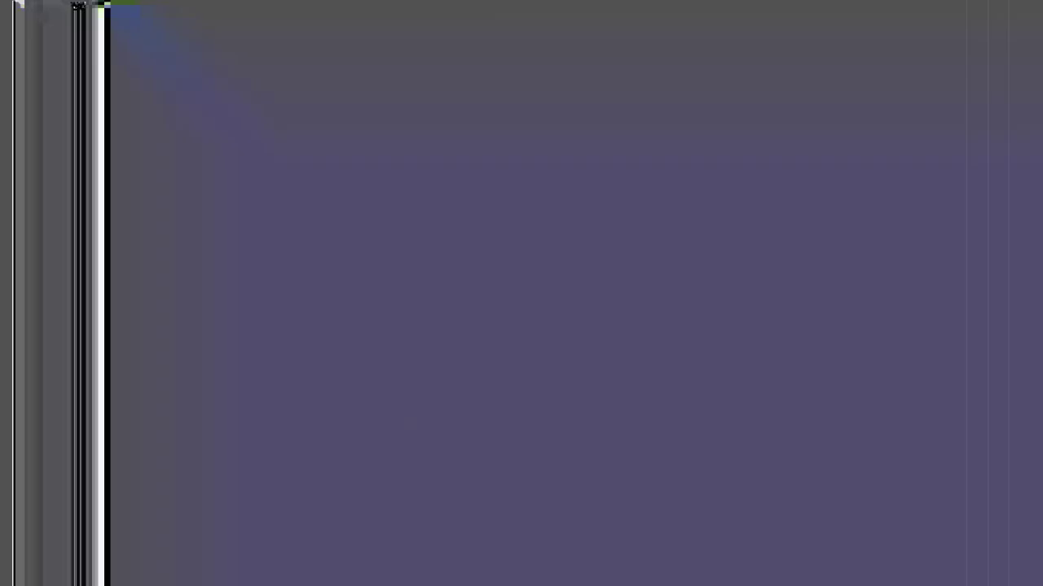
mouse_move(976, 468)
mouse_down()
mouse_move(976, 499)
mouse_move(980, 460)
mouse_up()
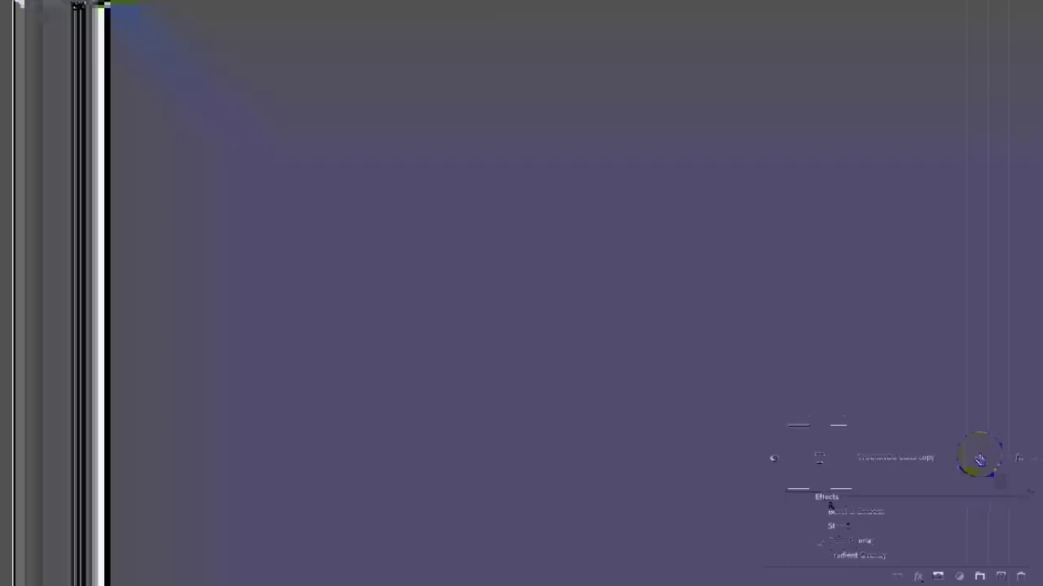